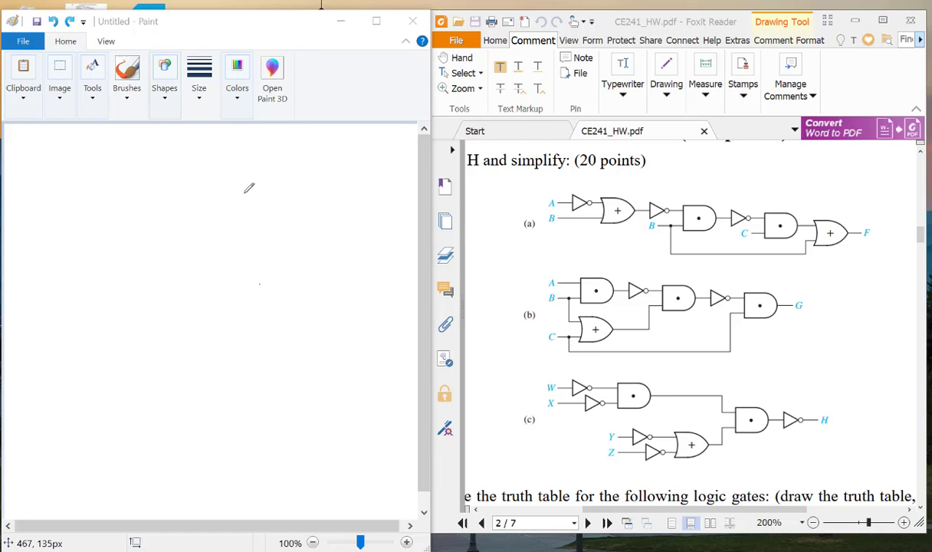
# Step: Write the problem number 2.1 with a dot, then A+B, at the top left of the canvas
pyautogui.scroll(1, 532, 253)
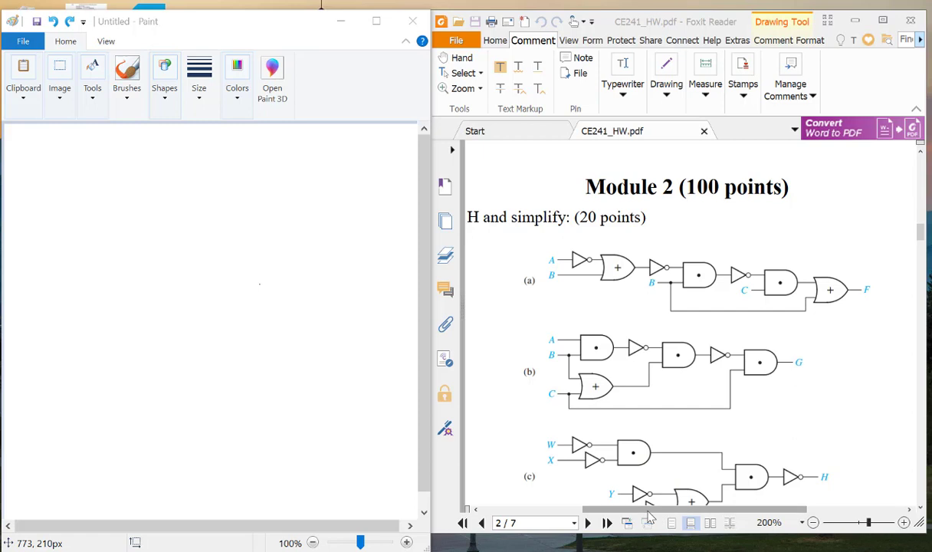
pyautogui.moveTo(592, 513)
pyautogui.mouseDown()
pyautogui.moveTo(515, 512)
pyautogui.moveTo(605, 512)
pyautogui.mouseUp()
pyautogui.moveTo(666, 502); pyautogui.dragTo(669, 502)
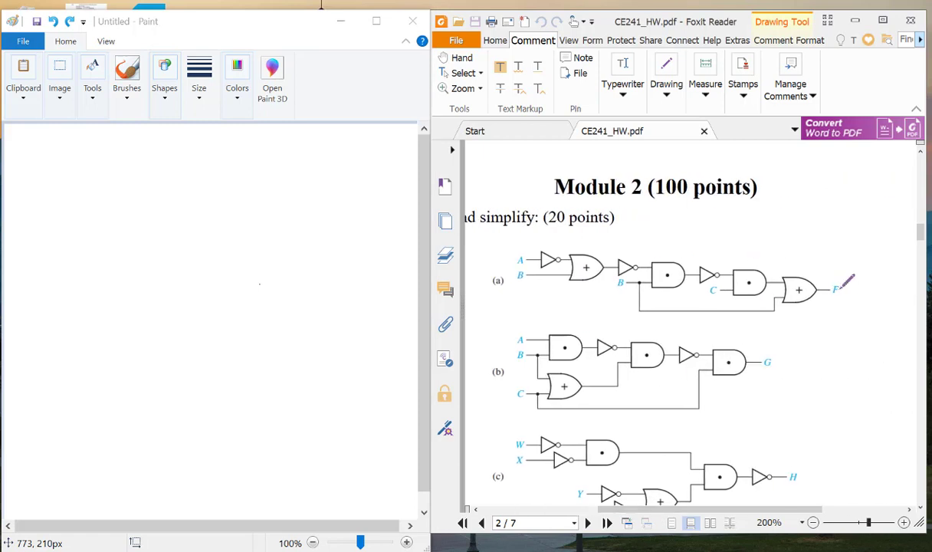
pyautogui.scroll(-1, 774, 295)
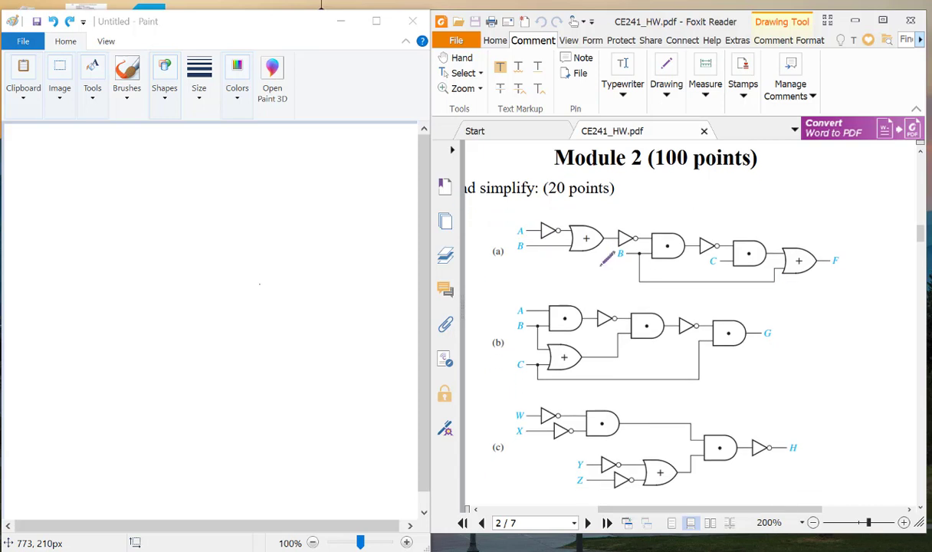
pyautogui.scroll(-1, 601, 264)
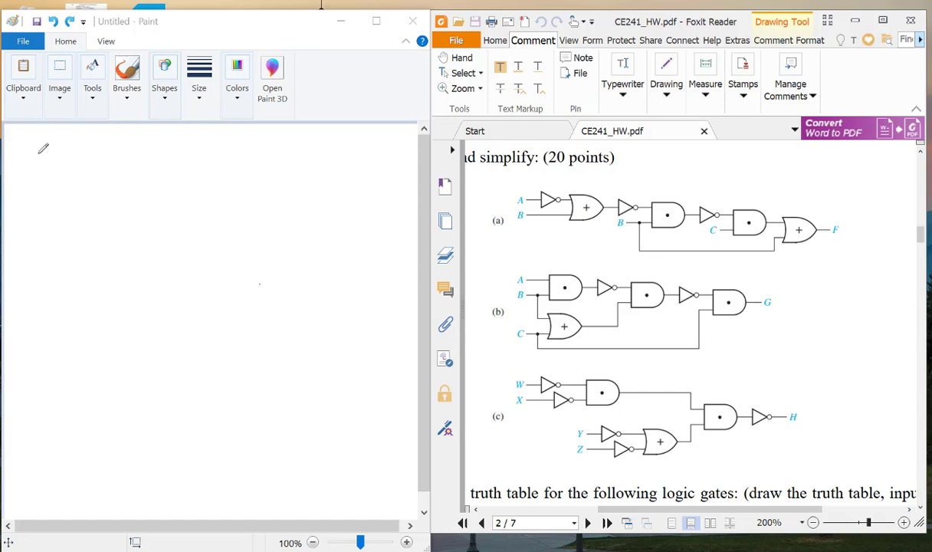
pyautogui.click(14, 147)
pyautogui.moveTo(30, 164)
pyautogui.mouseDown()
pyautogui.moveTo(58, 152)
pyautogui.moveTo(65, 182)
pyautogui.mouseUp()
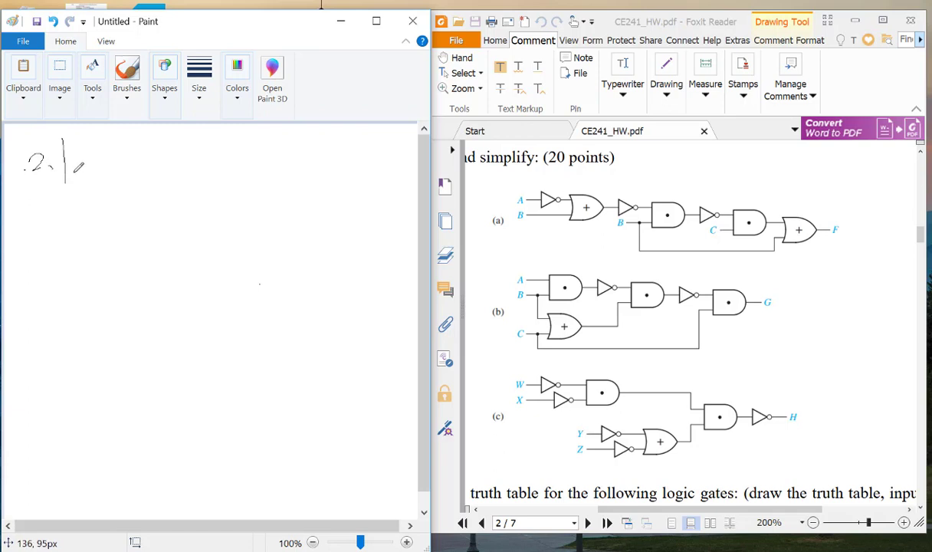
pyautogui.click(75, 171)
pyautogui.moveTo(100, 175)
pyautogui.mouseDown()
pyautogui.moveTo(107, 150)
pyautogui.moveTo(111, 177)
pyautogui.moveTo(115, 147)
pyautogui.moveTo(128, 163)
pyautogui.mouseUp()
pyautogui.moveTo(122, 156)
pyautogui.mouseDown()
pyautogui.moveTo(122, 171)
pyautogui.moveTo(136, 177)
pyautogui.mouseUp()
pyautogui.moveTo(136, 153); pyautogui.dragTo(137, 176)
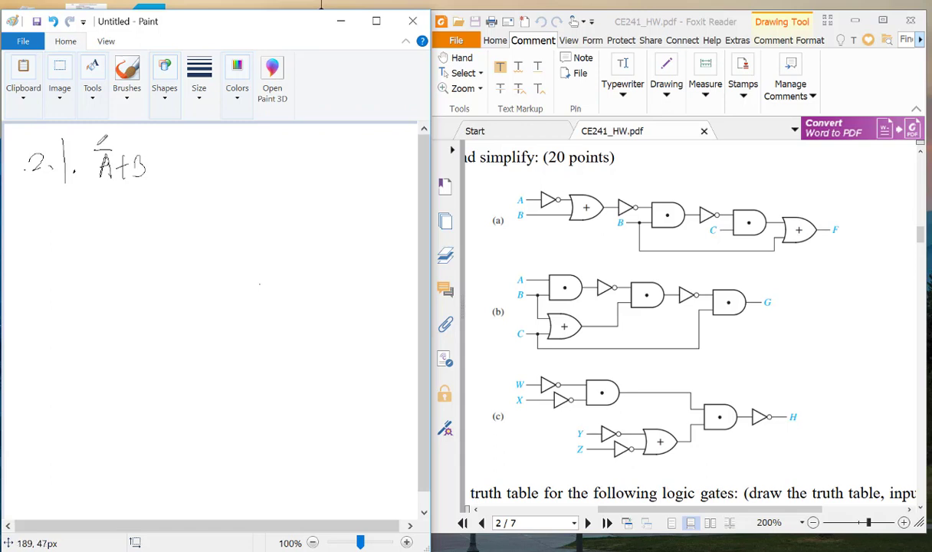
# Step: Bracket and overbar (A+B), then add ·B·C under a long complement bar in large parentheses
pyautogui.moveTo(91, 147); pyautogui.dragTo(91, 182)
pyautogui.moveTo(149, 145); pyautogui.dragTo(151, 178)
pyautogui.moveTo(84, 142); pyautogui.dragTo(163, 131)
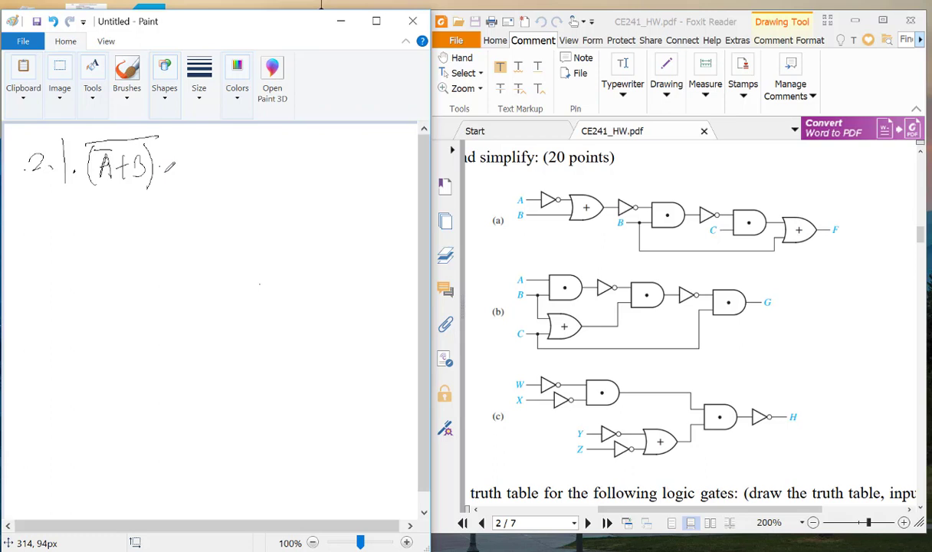
pyautogui.moveTo(177, 159); pyautogui.dragTo(178, 185)
pyautogui.moveTo(177, 158)
pyautogui.mouseDown()
pyautogui.moveTo(191, 158)
pyautogui.moveTo(181, 184)
pyautogui.mouseUp()
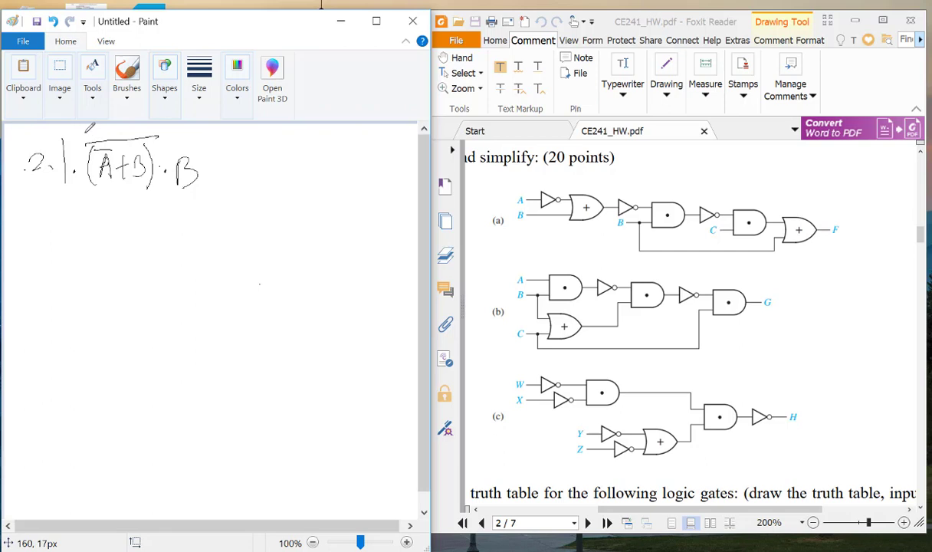
pyautogui.moveTo(82, 131); pyautogui.dragTo(205, 127)
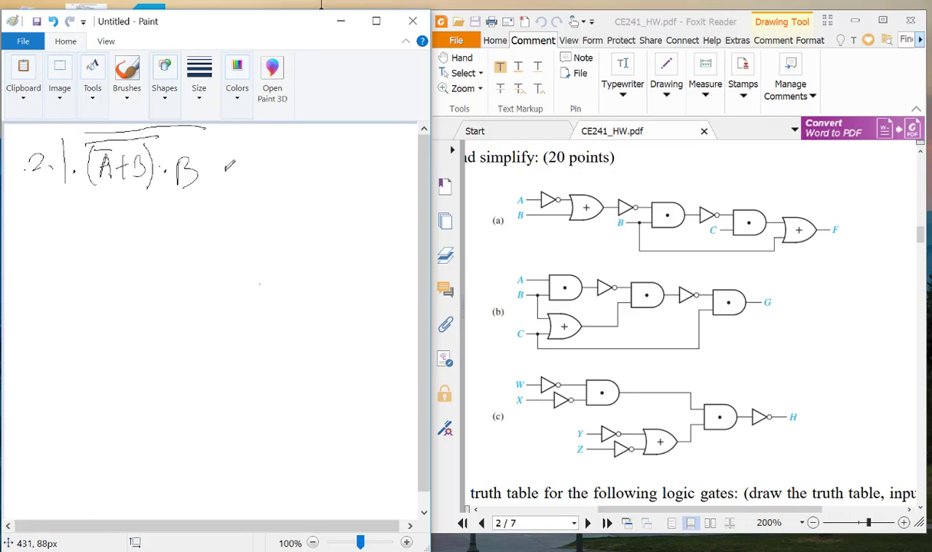
pyautogui.moveTo(252, 159); pyautogui.dragTo(253, 180)
pyautogui.moveTo(90, 127)
pyautogui.mouseDown()
pyautogui.moveTo(88, 184)
pyautogui.moveTo(99, 212)
pyautogui.mouseUp()
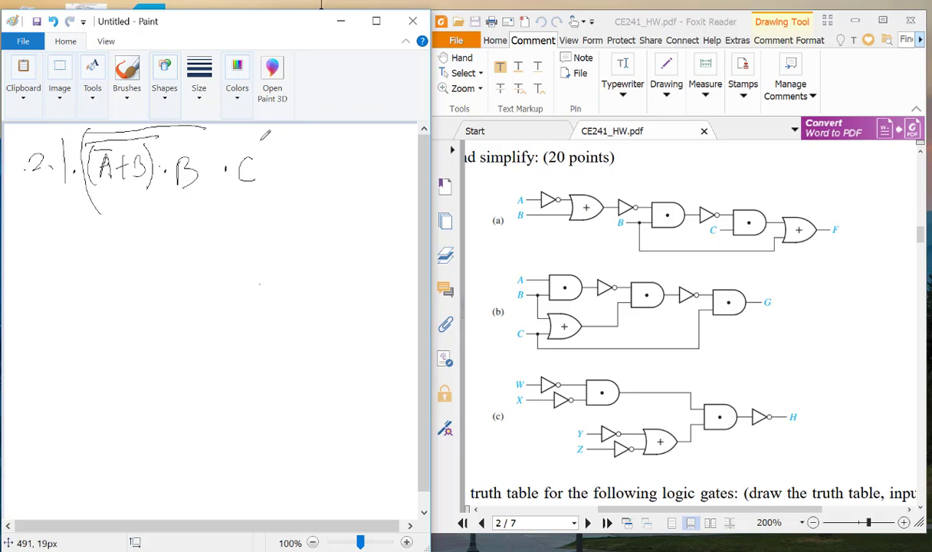
pyautogui.moveTo(252, 134); pyautogui.dragTo(257, 200)
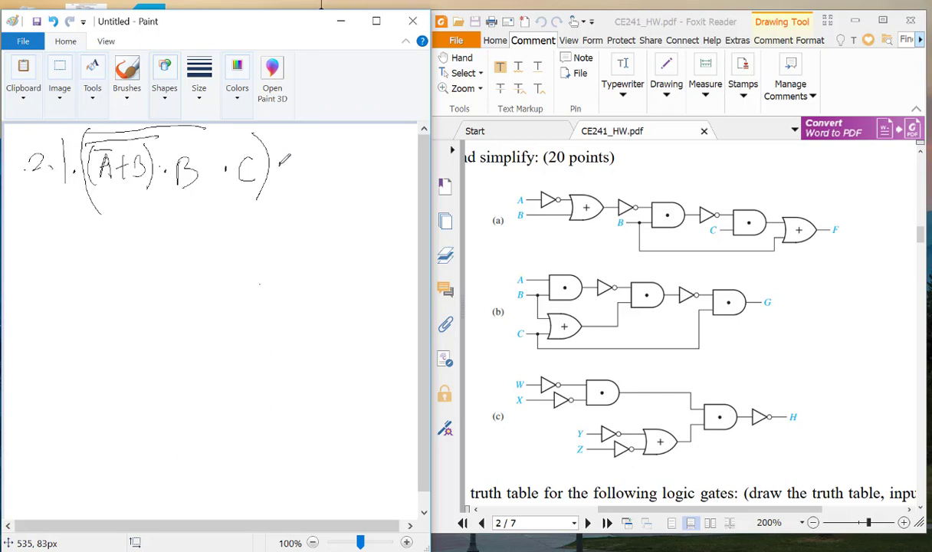
# Step: Multiply the bracketed term by B and end the line with = F
pyautogui.click(279, 163)
pyautogui.moveTo(296, 148)
pyautogui.mouseDown()
pyautogui.moveTo(297, 172)
pyautogui.moveTo(334, 152)
pyautogui.mouseUp()
pyautogui.click(321, 163)
pyautogui.moveTo(321, 164)
pyautogui.mouseDown()
pyautogui.moveTo(335, 163)
pyautogui.moveTo(345, 188)
pyautogui.mouseUp()
pyautogui.moveTo(342, 150)
pyautogui.mouseDown()
pyautogui.moveTo(361, 149)
pyautogui.moveTo(358, 166)
pyautogui.mouseUp()
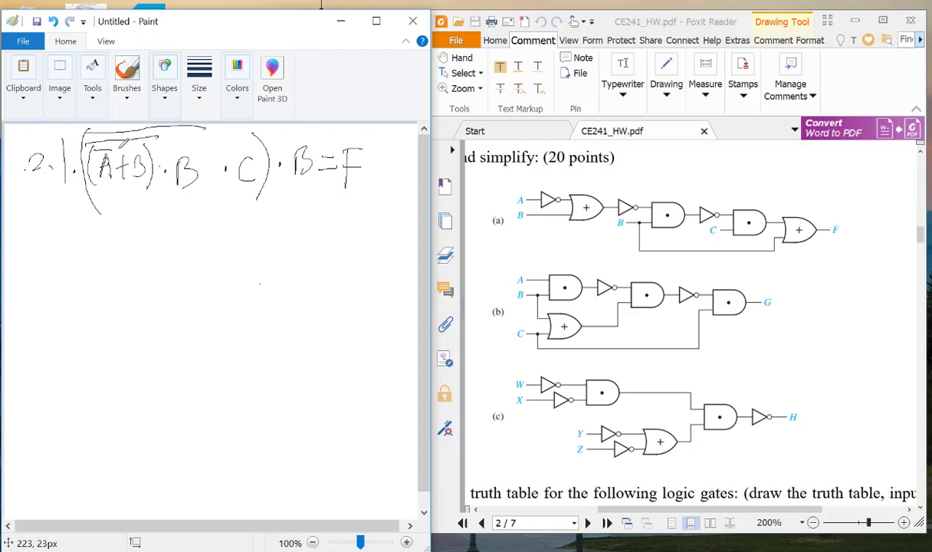
# Step: Write the second line = A̅·B̅·B·C, underlining the (A+B)·B part
pyautogui.moveTo(113, 146); pyautogui.dragTo(121, 139)
pyautogui.moveTo(52, 237)
pyautogui.mouseDown()
pyautogui.moveTo(77, 236)
pyautogui.moveTo(111, 258)
pyautogui.mouseUp()
pyautogui.moveTo(97, 247)
pyautogui.mouseDown()
pyautogui.moveTo(108, 246)
pyautogui.moveTo(98, 223)
pyautogui.mouseUp()
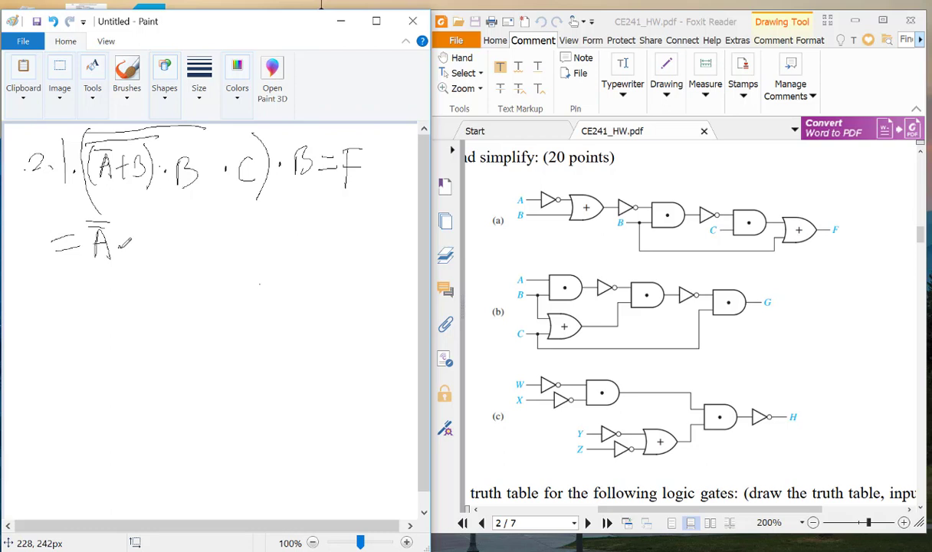
pyautogui.moveTo(132, 227)
pyautogui.mouseDown()
pyautogui.moveTo(146, 240)
pyautogui.moveTo(138, 259)
pyautogui.moveTo(153, 219)
pyautogui.mouseUp()
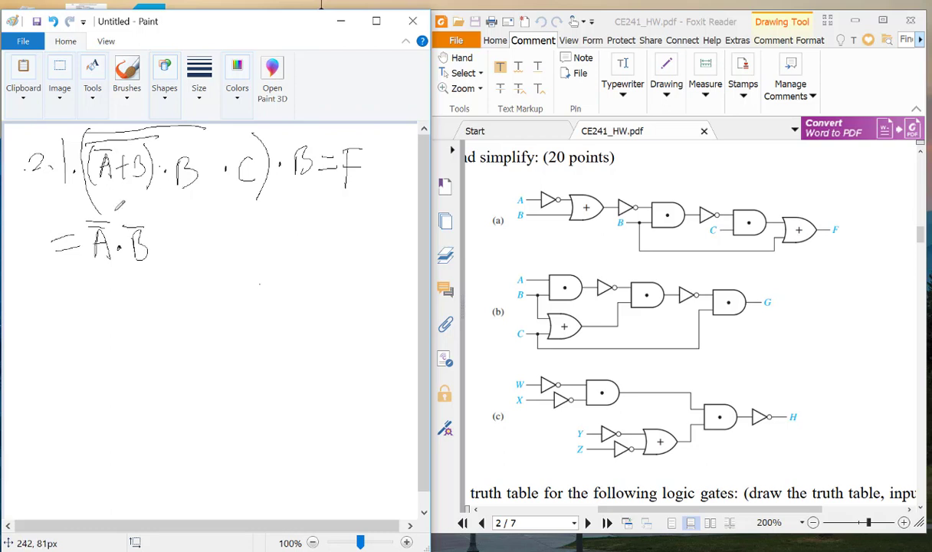
pyautogui.moveTo(82, 204)
pyautogui.mouseDown()
pyautogui.moveTo(200, 203)
pyautogui.moveTo(173, 257)
pyautogui.mouseUp()
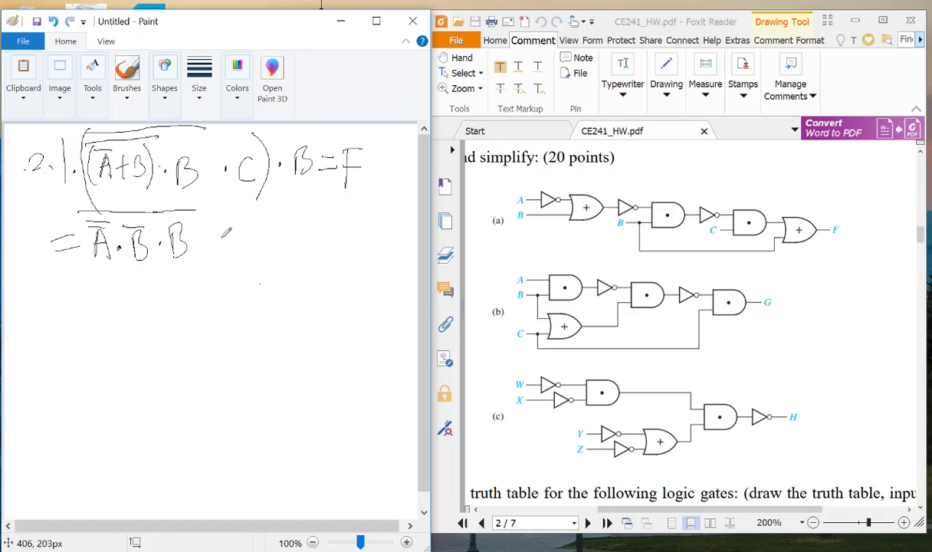
pyautogui.click(218, 236)
pyautogui.moveTo(246, 226)
pyautogui.mouseDown()
pyautogui.moveTo(250, 249)
pyautogui.moveTo(287, 240)
pyautogui.moveTo(346, 248)
pyautogui.moveTo(354, 230)
pyautogui.mouseUp()
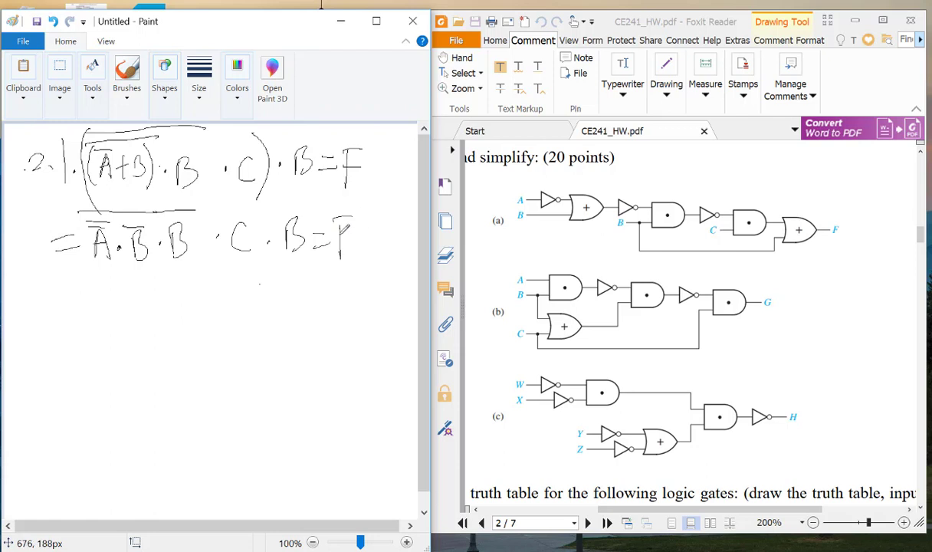
# Step: Start a third line with an equals sign and cross out the B·B pair above
pyautogui.click(57, 293)
pyautogui.moveTo(56, 291)
pyautogui.mouseDown()
pyautogui.moveTo(85, 290)
pyautogui.moveTo(98, 307)
pyautogui.mouseUp()
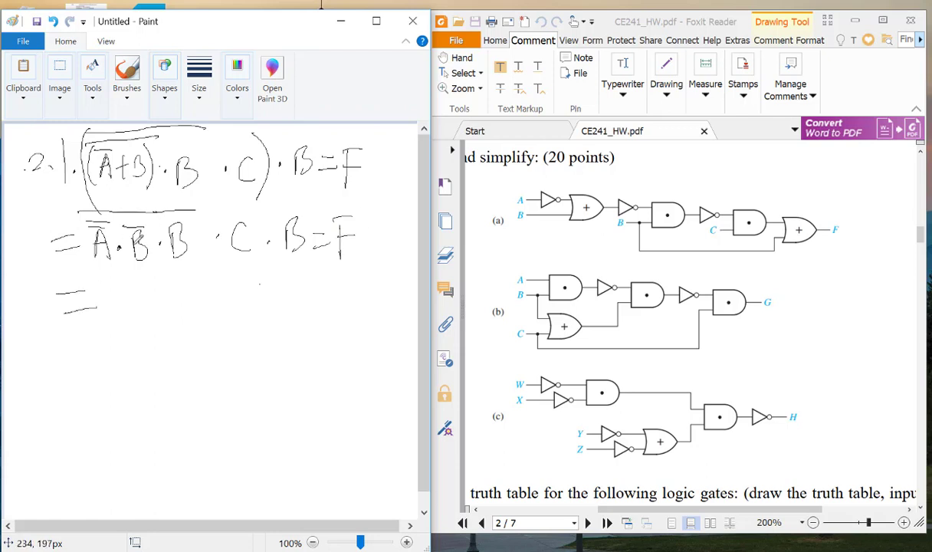
pyautogui.moveTo(121, 260); pyautogui.dragTo(197, 261)
pyautogui.moveTo(131, 229); pyautogui.dragTo(204, 262)
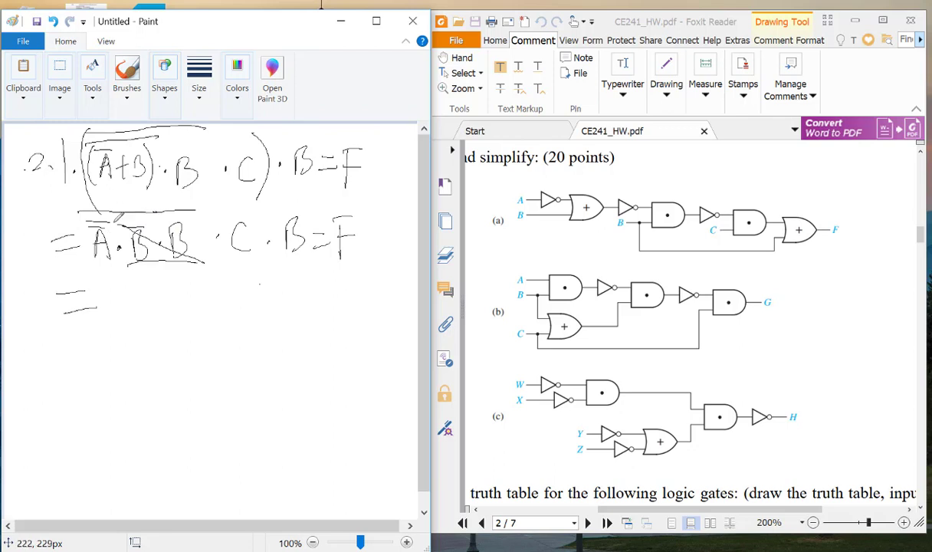
pyautogui.moveTo(203, 195); pyautogui.dragTo(208, 190)
# Step: Write 1·C·B = F = B·C on the third line and label the derivation (a)
pyautogui.moveTo(129, 285); pyautogui.dragTo(128, 328)
pyautogui.click(151, 302)
pyautogui.moveTo(179, 286)
pyautogui.mouseDown()
pyautogui.moveTo(178, 304)
pyautogui.moveTo(250, 294)
pyautogui.mouseUp()
pyautogui.click(192, 294)
pyautogui.moveTo(240, 300)
pyautogui.mouseDown()
pyautogui.moveTo(264, 308)
pyautogui.moveTo(274, 282)
pyautogui.mouseUp()
pyautogui.moveTo(264, 295)
pyautogui.mouseDown()
pyautogui.moveTo(294, 281)
pyautogui.moveTo(293, 293)
pyautogui.moveTo(327, 275)
pyautogui.moveTo(323, 300)
pyautogui.mouseUp()
pyautogui.moveTo(345, 282)
pyautogui.mouseDown()
pyautogui.moveTo(361, 278)
pyautogui.moveTo(369, 299)
pyautogui.mouseUp()
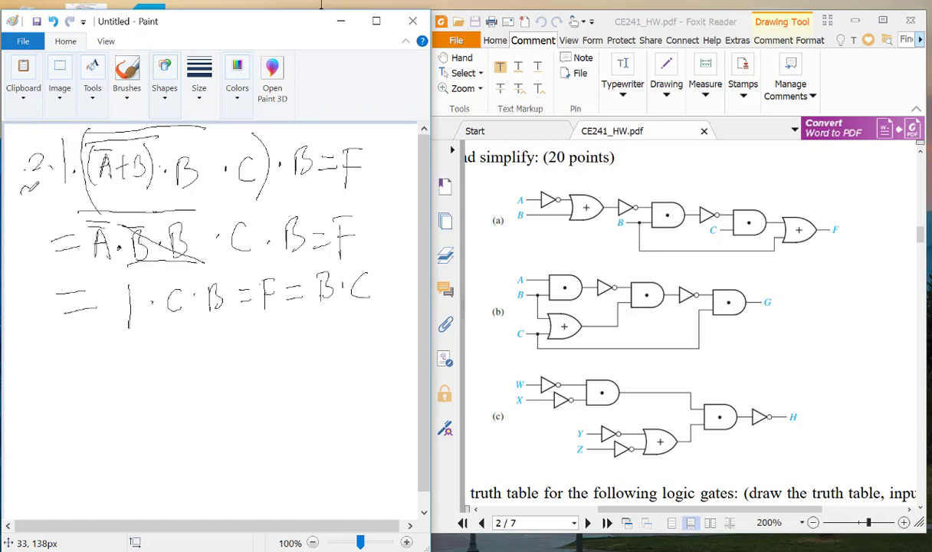
pyautogui.moveTo(23, 177); pyautogui.dragTo(18, 203)
pyautogui.moveTo(31, 187); pyautogui.dragTo(43, 201)
# Step: Write the (b) label, undo a stray stroke, and write (AB) in parentheses
pyautogui.moveTo(31, 328)
pyautogui.mouseDown()
pyautogui.moveTo(27, 354)
pyautogui.moveTo(39, 353)
pyautogui.moveTo(50, 367)
pyautogui.mouseUp()
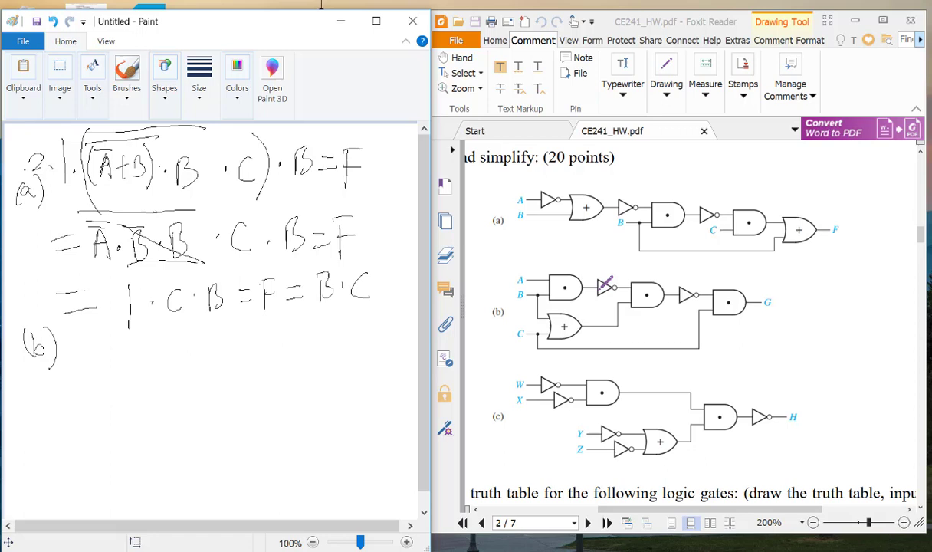
pyautogui.moveTo(219, 294); pyautogui.dragTo(228, 283)
pyautogui.hotkey('ctrl', 'z')
pyautogui.moveTo(97, 338)
pyautogui.mouseDown()
pyautogui.moveTo(80, 374)
pyautogui.moveTo(98, 372)
pyautogui.mouseUp()
pyautogui.moveTo(86, 360); pyautogui.dragTo(107, 370)
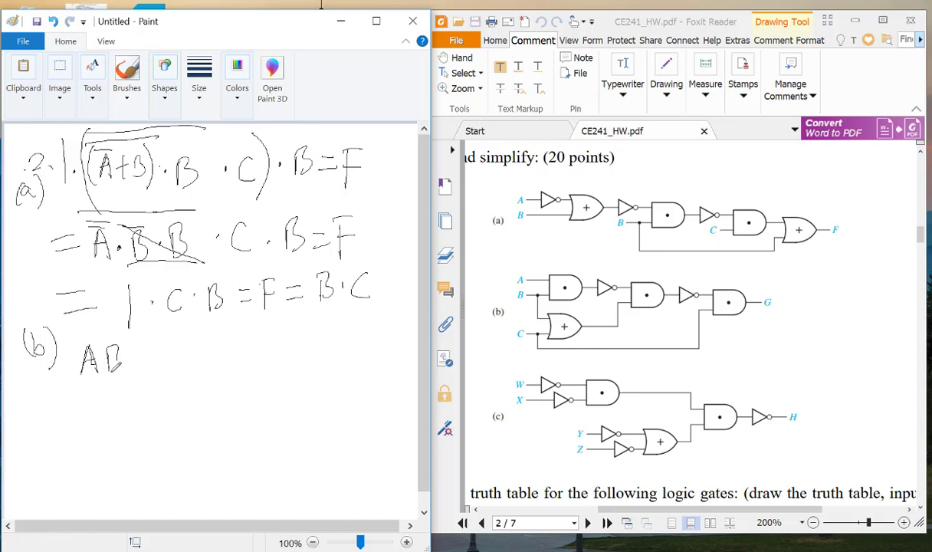
pyautogui.moveTo(77, 336); pyautogui.dragTo(127, 346)
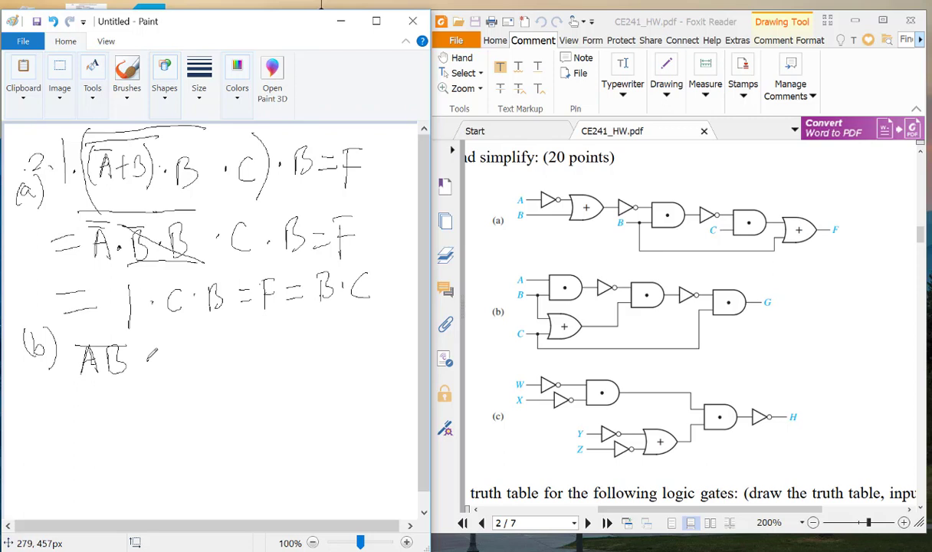
pyautogui.moveTo(74, 343); pyautogui.dragTo(72, 378)
pyautogui.moveTo(132, 342); pyautogui.dragTo(136, 378)
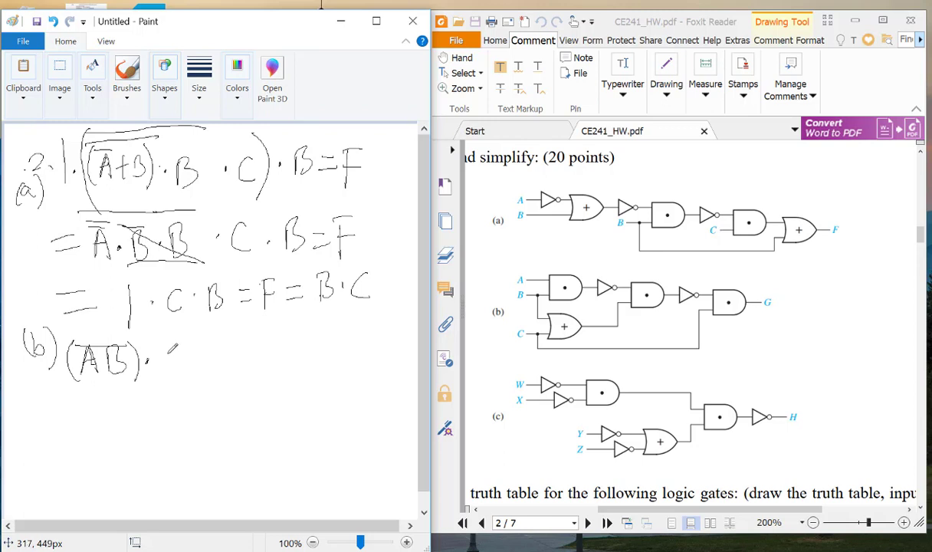
# Step: Add (B+C) under a complement bar, finish with ·C = G, and undo a stray mark
pyautogui.moveTo(171, 345)
pyautogui.mouseDown()
pyautogui.moveTo(170, 369)
pyautogui.moveTo(191, 356)
pyautogui.moveTo(201, 366)
pyautogui.moveTo(167, 371)
pyautogui.mouseUp()
pyautogui.moveTo(216, 338); pyautogui.dragTo(217, 370)
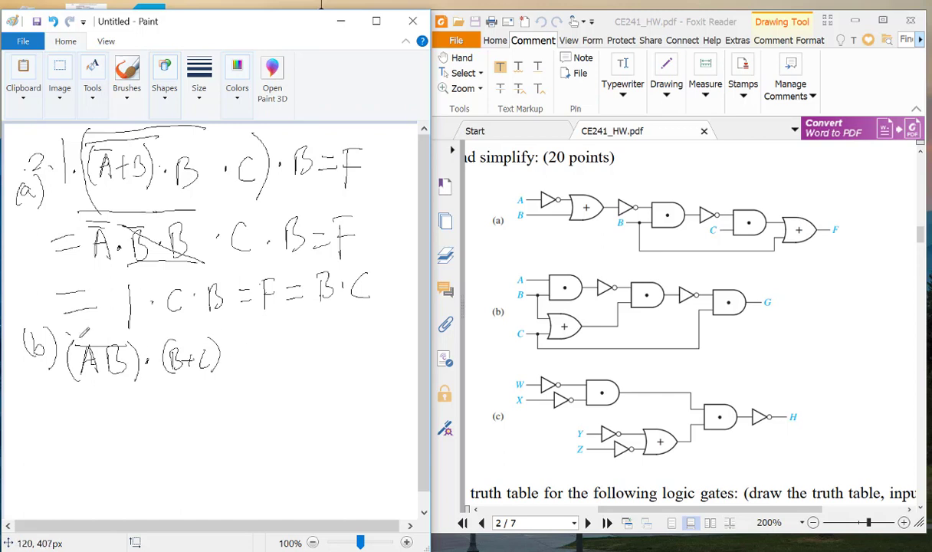
pyautogui.moveTo(68, 335); pyautogui.dragTo(219, 328)
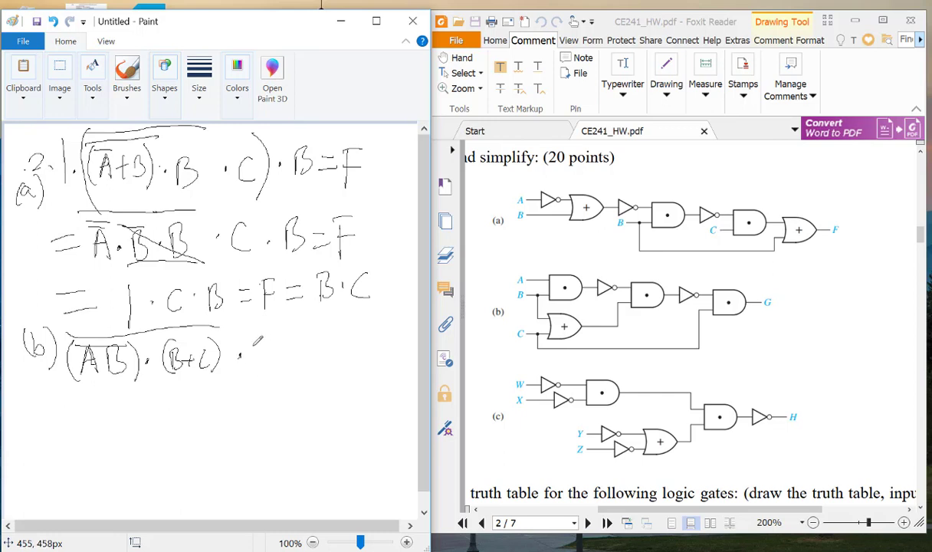
pyautogui.moveTo(266, 344)
pyautogui.mouseDown()
pyautogui.moveTo(265, 365)
pyautogui.moveTo(290, 347)
pyautogui.mouseUp()
pyautogui.moveTo(275, 357)
pyautogui.mouseDown()
pyautogui.moveTo(305, 360)
pyautogui.moveTo(311, 331)
pyautogui.mouseUp()
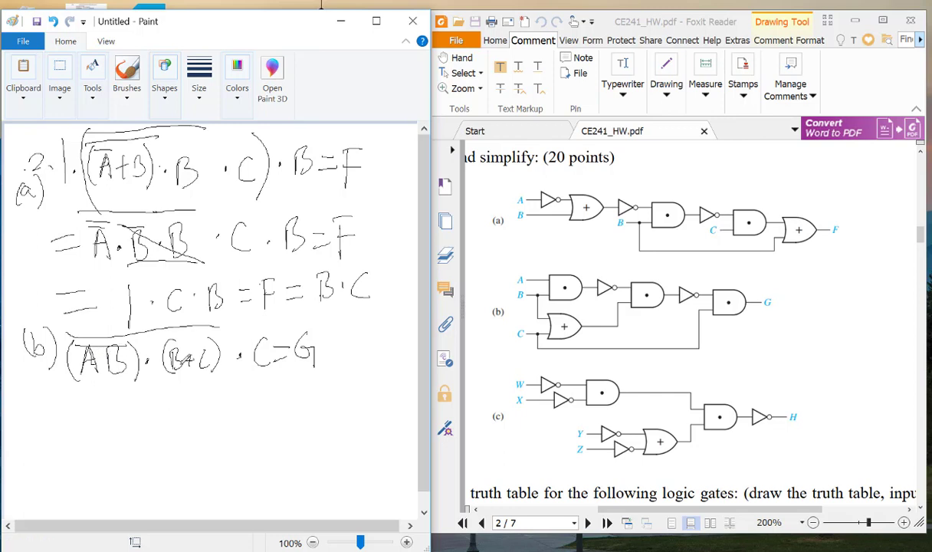
pyautogui.hotkey('ctrl', 'z')
# Step: Write the next (b) line as = (A̅B̅ + B̅+C̅)·C = with brackets and overbars
pyautogui.moveTo(145, 348); pyautogui.dragTo(147, 355)
pyautogui.moveTo(42, 408)
pyautogui.mouseDown()
pyautogui.moveTo(63, 407)
pyautogui.moveTo(57, 423)
pyautogui.moveTo(70, 422)
pyautogui.mouseUp()
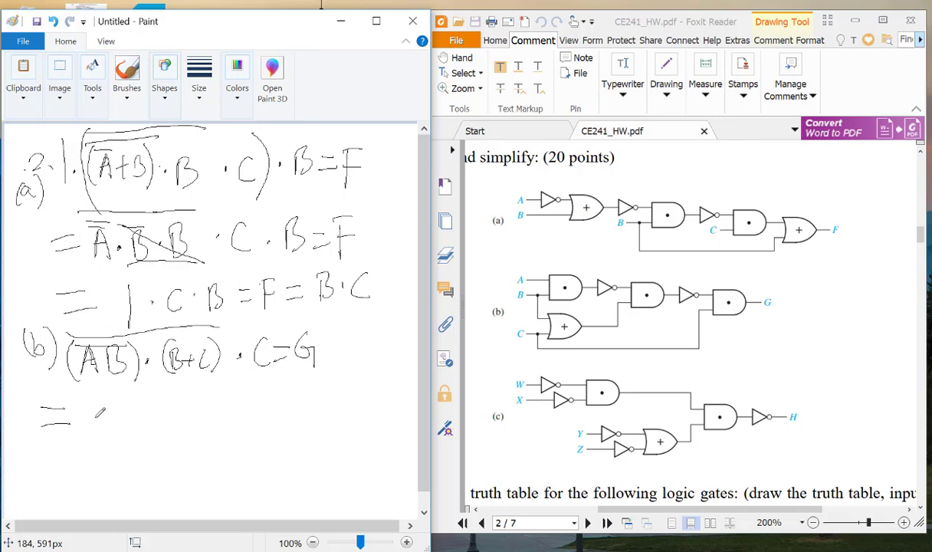
pyautogui.moveTo(104, 415)
pyautogui.mouseDown()
pyautogui.moveTo(94, 439)
pyautogui.moveTo(102, 406)
pyautogui.moveTo(126, 403)
pyautogui.moveTo(90, 412)
pyautogui.moveTo(129, 400)
pyautogui.moveTo(162, 425)
pyautogui.mouseUp()
pyautogui.moveTo(155, 416)
pyautogui.mouseDown()
pyautogui.moveTo(155, 435)
pyautogui.moveTo(179, 436)
pyautogui.mouseUp()
pyautogui.moveTo(179, 418)
pyautogui.mouseDown()
pyautogui.moveTo(180, 434)
pyautogui.moveTo(207, 422)
pyautogui.mouseUp()
pyautogui.moveTo(201, 416)
pyautogui.mouseDown()
pyautogui.moveTo(200, 433)
pyautogui.moveTo(222, 431)
pyautogui.mouseUp()
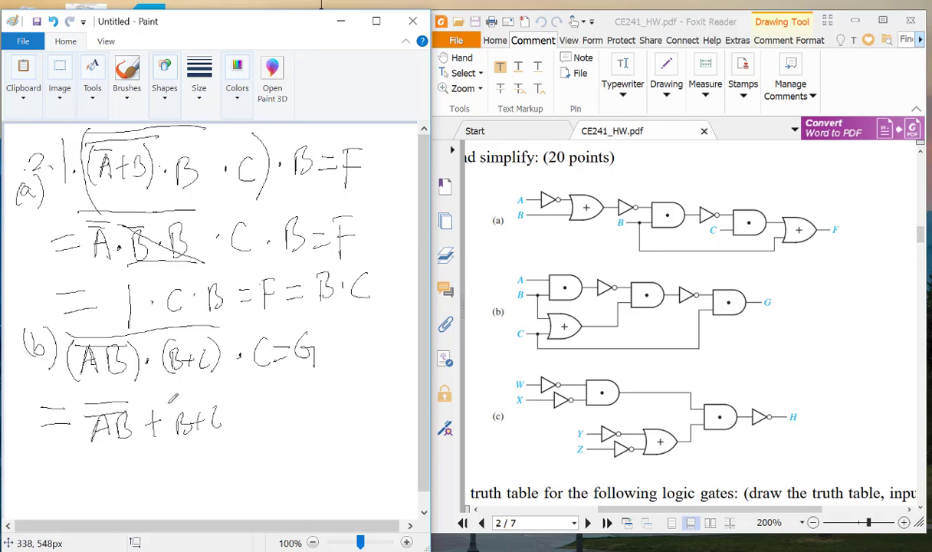
pyautogui.moveTo(166, 404); pyautogui.dragTo(213, 399)
pyautogui.moveTo(86, 398); pyautogui.dragTo(99, 453)
pyautogui.moveTo(221, 391); pyautogui.dragTo(218, 452)
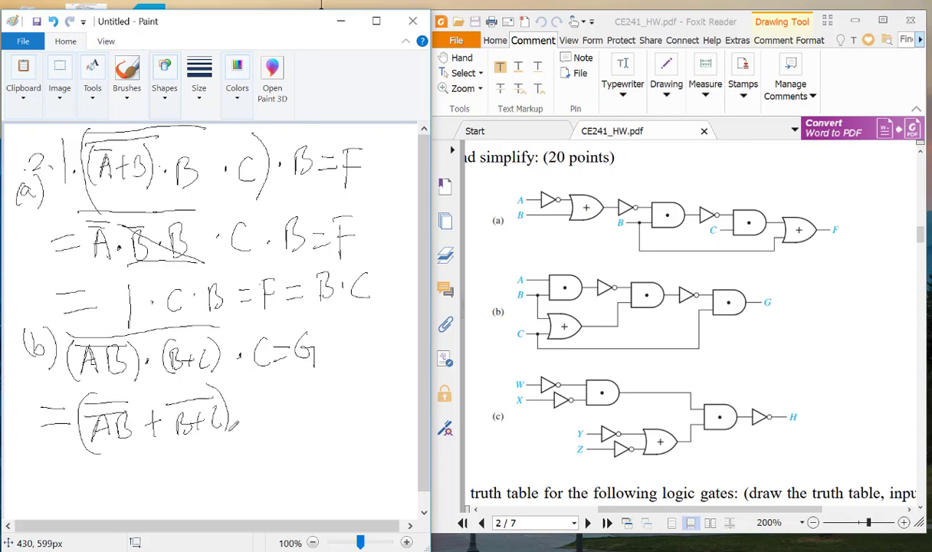
pyautogui.click(238, 420)
pyautogui.moveTo(265, 404)
pyautogui.mouseDown()
pyautogui.moveTo(265, 427)
pyautogui.moveTo(285, 414)
pyautogui.mouseUp()
pyautogui.moveTo(273, 422); pyautogui.dragTo(286, 421)
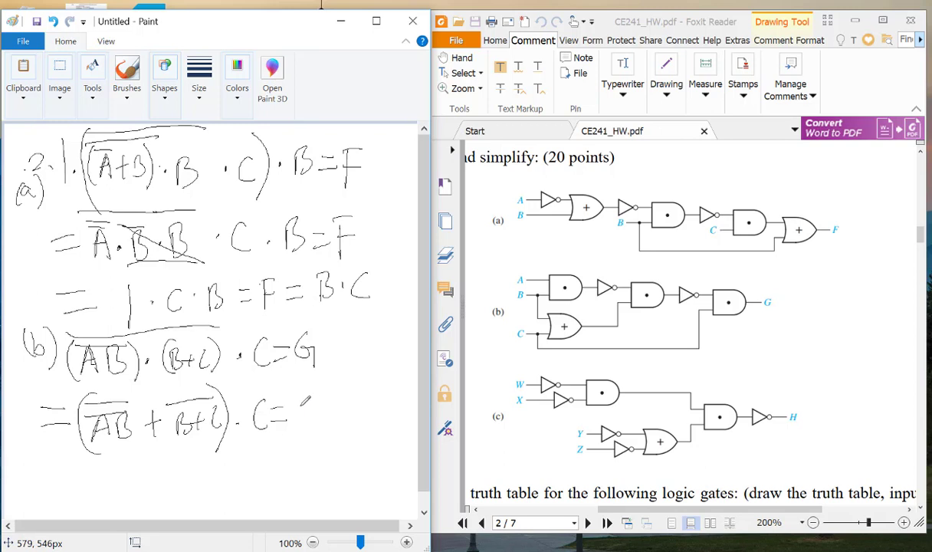
# Step: Continue with (AB + B̄C̄)·C and conclude on a new line = ABC
pyautogui.moveTo(302, 405)
pyautogui.mouseDown()
pyautogui.moveTo(326, 420)
pyautogui.moveTo(354, 398)
pyautogui.moveTo(358, 418)
pyautogui.moveTo(351, 389)
pyautogui.moveTo(380, 417)
pyautogui.moveTo(381, 393)
pyautogui.mouseUp()
pyautogui.moveTo(300, 369); pyautogui.dragTo(302, 443)
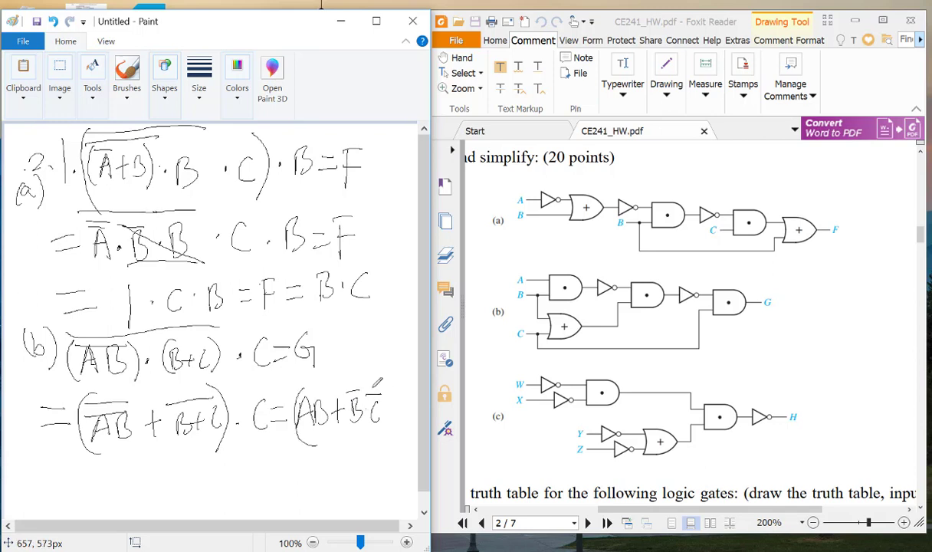
pyautogui.moveTo(380, 375); pyautogui.dragTo(385, 434)
pyautogui.moveTo(412, 399); pyautogui.dragTo(408, 419)
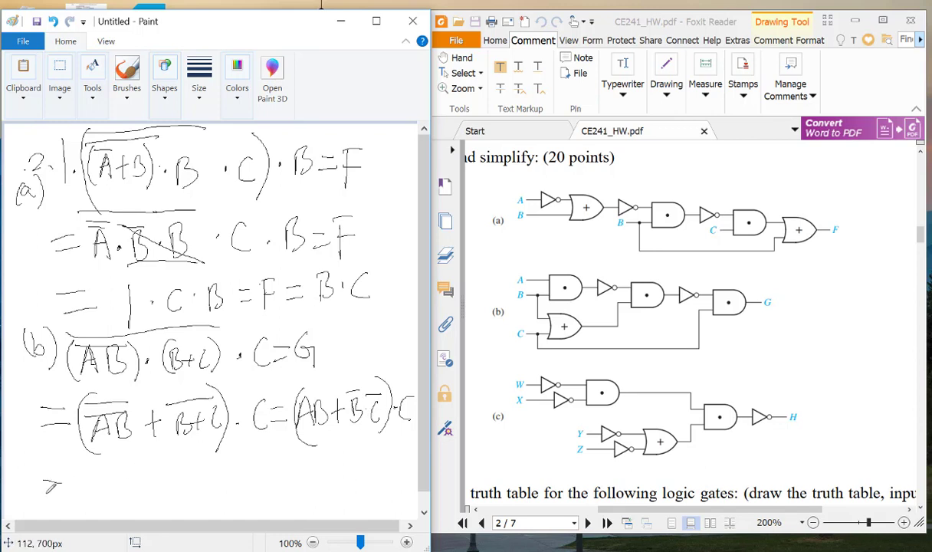
pyautogui.moveTo(44, 482); pyautogui.dragTo(61, 481)
pyautogui.moveTo(44, 493)
pyautogui.mouseDown()
pyautogui.moveTo(75, 493)
pyautogui.moveTo(93, 476)
pyautogui.moveTo(102, 502)
pyautogui.moveTo(101, 490)
pyautogui.mouseUp()
pyautogui.moveTo(113, 473)
pyautogui.mouseDown()
pyautogui.moveTo(113, 502)
pyautogui.moveTo(156, 498)
pyautogui.mouseUp()
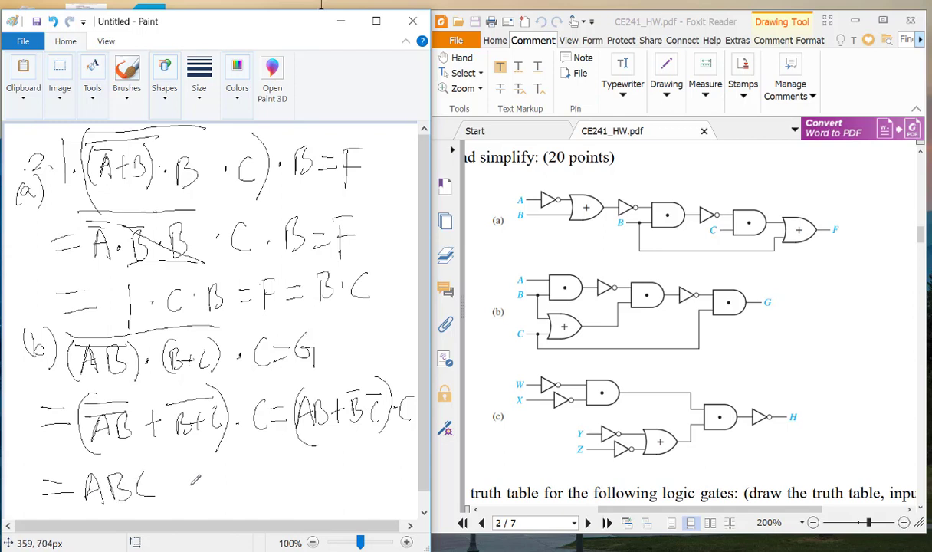
# Step: Save the drawing via Save as to the Desktop under file name 1 as PNG
pyautogui.click(25, 43)
pyautogui.click(237, 23)
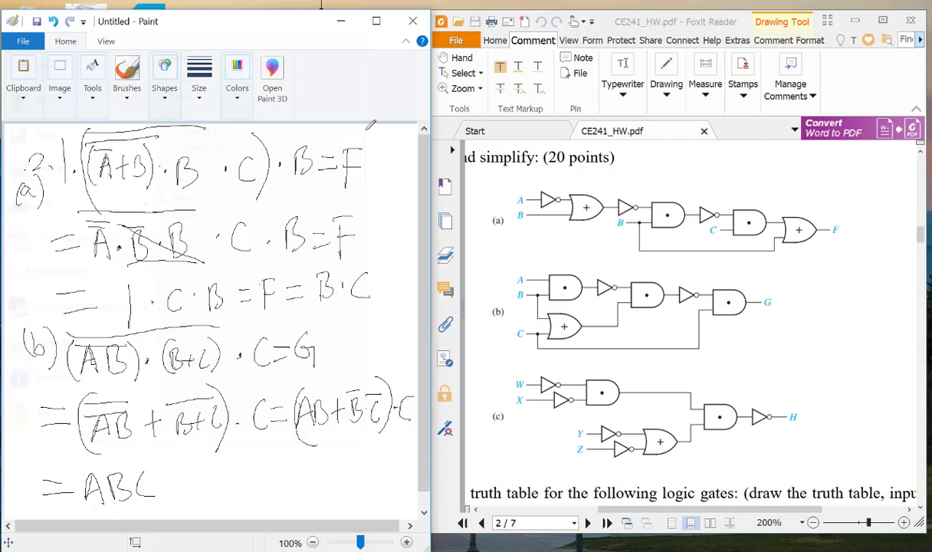
pyautogui.scroll(-1, 321, 5)
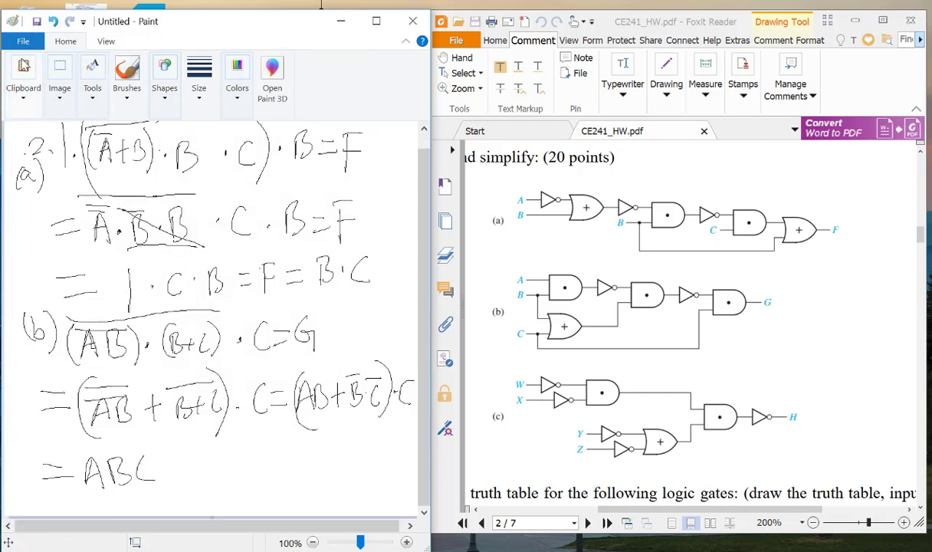
pyautogui.click(23, 41)
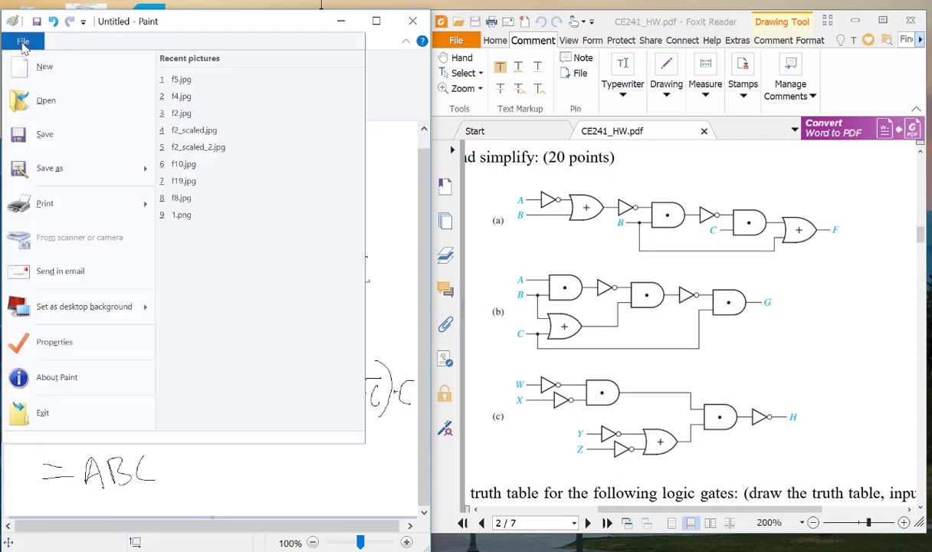
pyautogui.click(77, 167)
pyautogui.scroll(5, 88, 284)
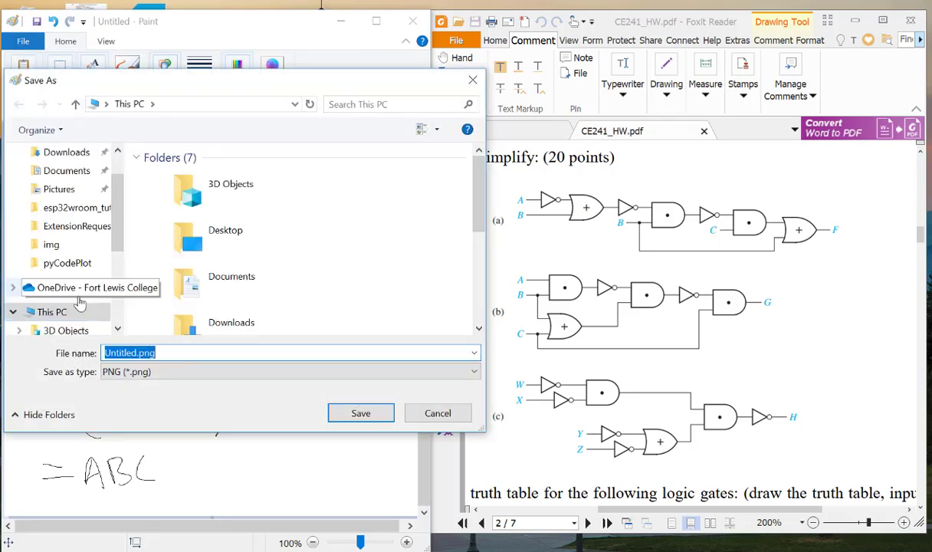
pyautogui.click(61, 185)
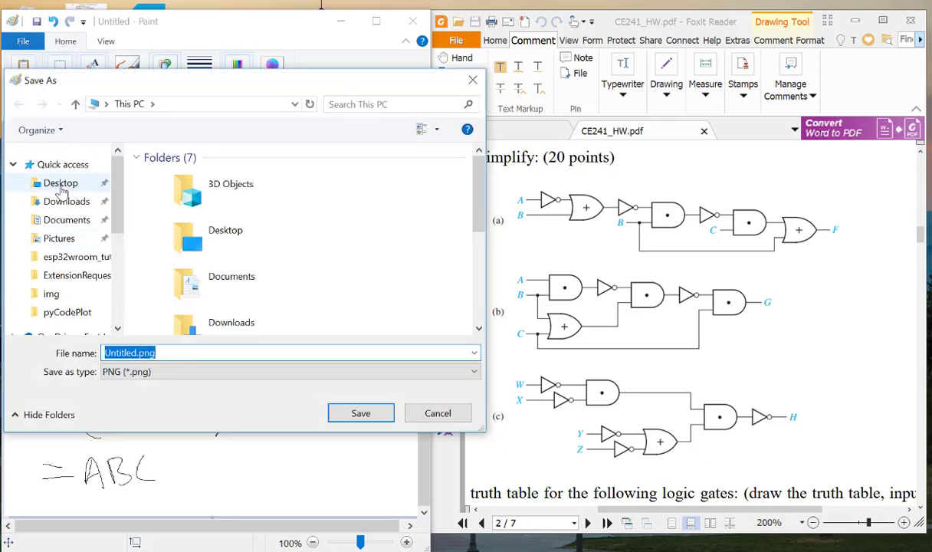
pyautogui.click(173, 353)
pyautogui.write('1')
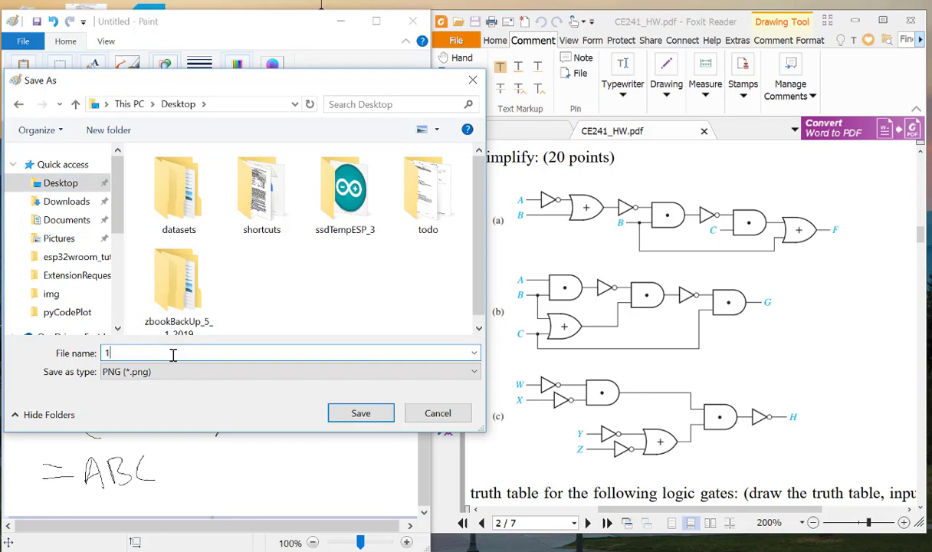
pyautogui.press('Return')
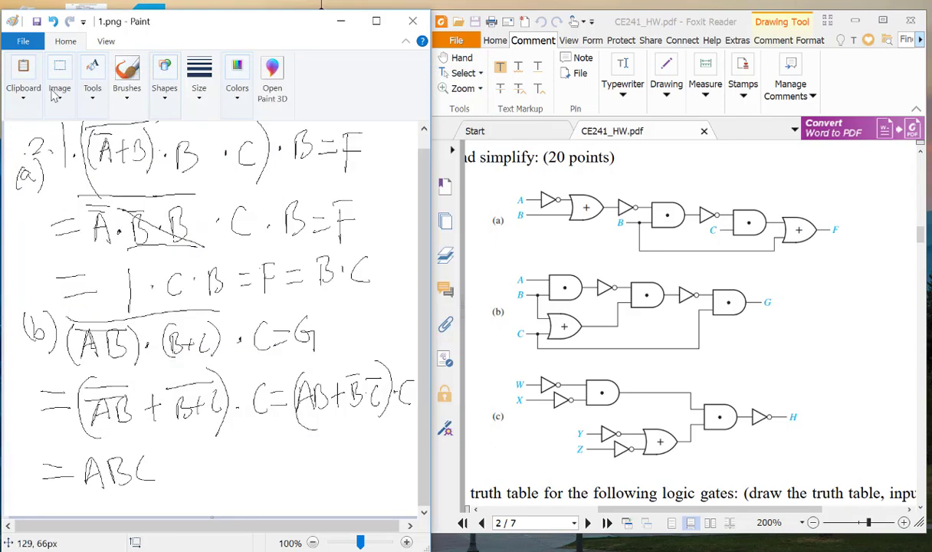
# Step: Start a new blank picture, write the (c) label and the bracketed (W̄·X̄)
pyautogui.click(23, 41)
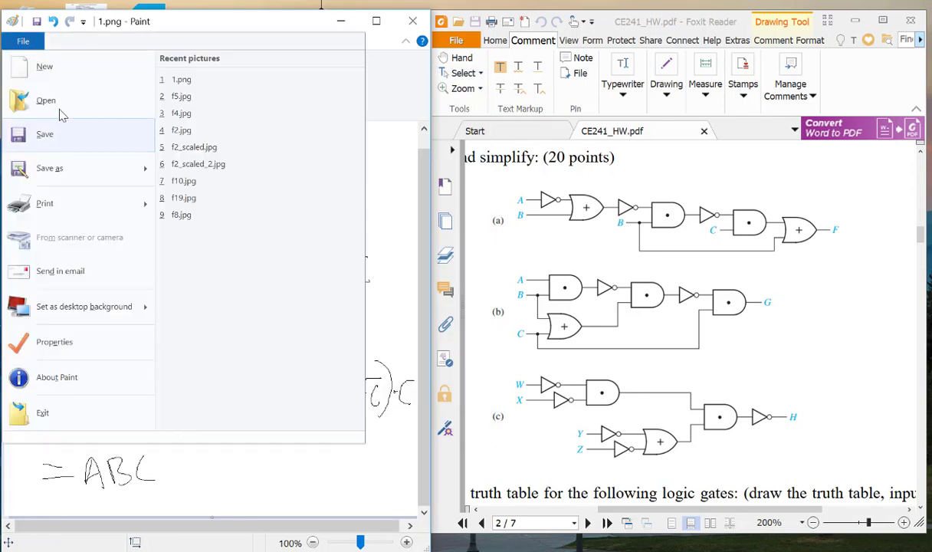
pyautogui.click(55, 71)
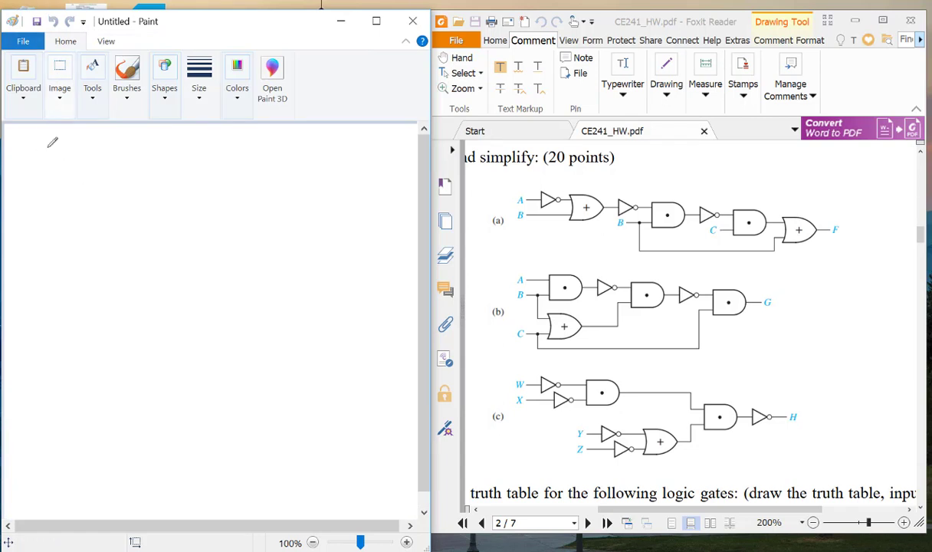
pyautogui.moveTo(23, 127)
pyautogui.mouseDown()
pyautogui.moveTo(21, 170)
pyautogui.moveTo(38, 173)
pyautogui.mouseUp()
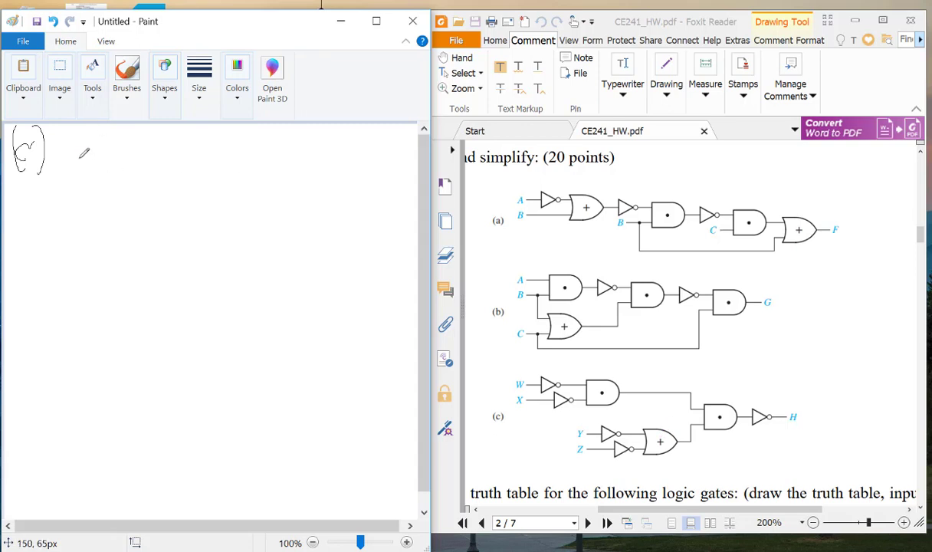
pyautogui.moveTo(77, 163)
pyautogui.mouseDown()
pyautogui.moveTo(78, 170)
pyautogui.moveTo(85, 156)
pyautogui.moveTo(98, 181)
pyautogui.moveTo(113, 146)
pyautogui.moveTo(141, 181)
pyautogui.moveTo(122, 182)
pyautogui.moveTo(153, 143)
pyautogui.mouseUp()
pyautogui.click(111, 171)
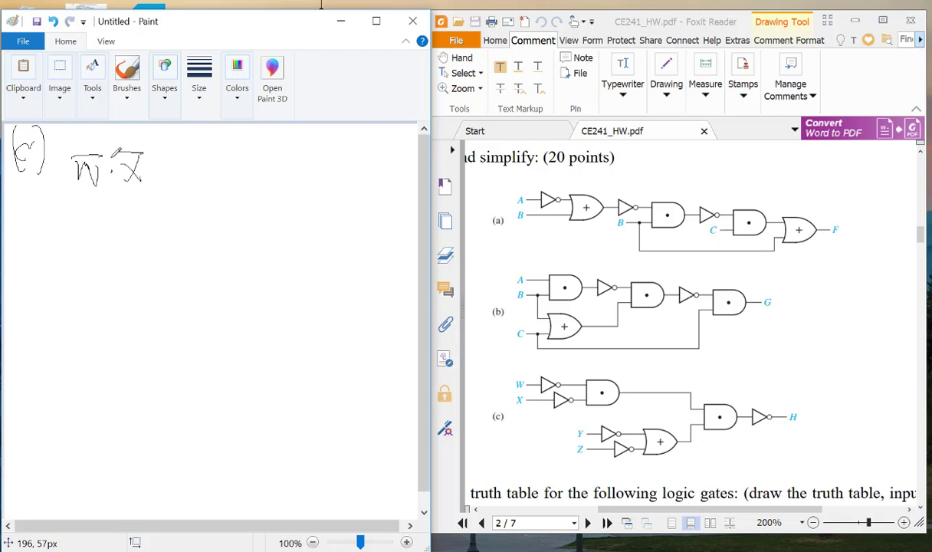
pyautogui.moveTo(125, 143); pyautogui.dragTo(119, 151)
pyautogui.moveTo(77, 151); pyautogui.dragTo(67, 185)
pyautogui.moveTo(143, 139); pyautogui.dragTo(150, 190)
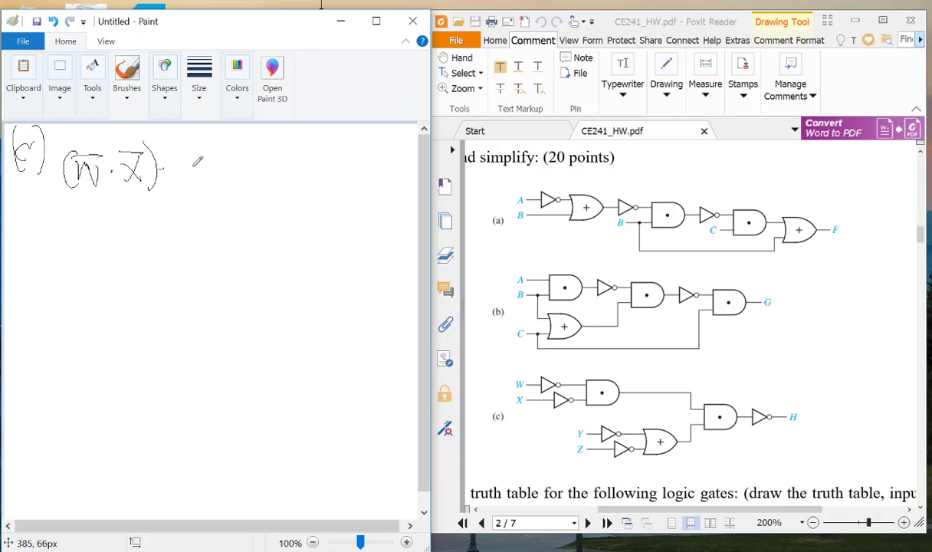
# Step: Add ·(Ȳ+Z̄), undo a stray stroke, overbar the whole expression, write = H, then begin the next line
pyautogui.moveTo(192, 159)
pyautogui.mouseDown()
pyautogui.moveTo(209, 164)
pyautogui.moveTo(204, 189)
pyautogui.moveTo(214, 153)
pyautogui.moveTo(221, 184)
pyautogui.mouseUp()
pyautogui.moveTo(212, 173)
pyautogui.mouseDown()
pyautogui.moveTo(253, 182)
pyautogui.moveTo(253, 151)
pyautogui.mouseUp()
pyautogui.moveTo(196, 143); pyautogui.dragTo(186, 190)
pyautogui.moveTo(259, 138); pyautogui.dragTo(265, 194)
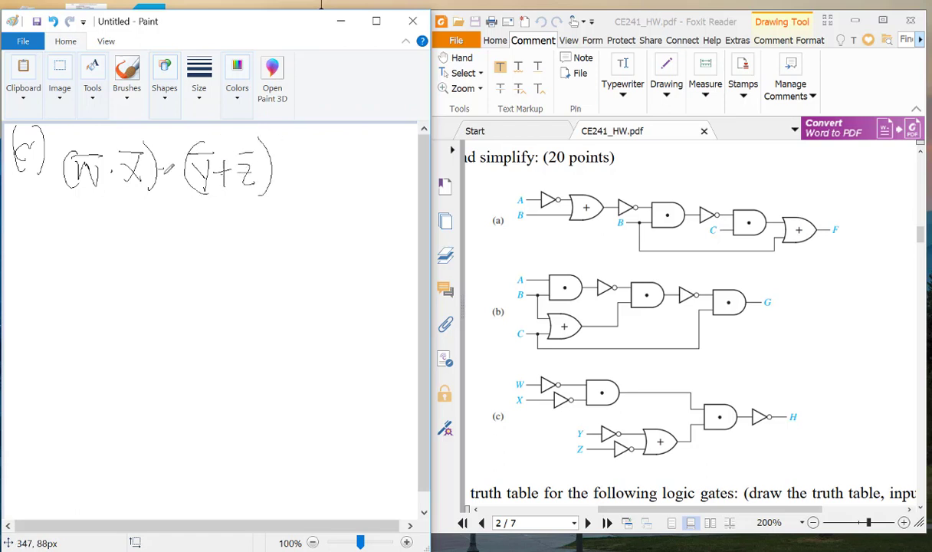
pyautogui.moveTo(151, 170)
pyautogui.mouseDown()
pyautogui.moveTo(179, 153)
pyautogui.moveTo(167, 171)
pyautogui.moveTo(203, 178)
pyautogui.mouseUp()
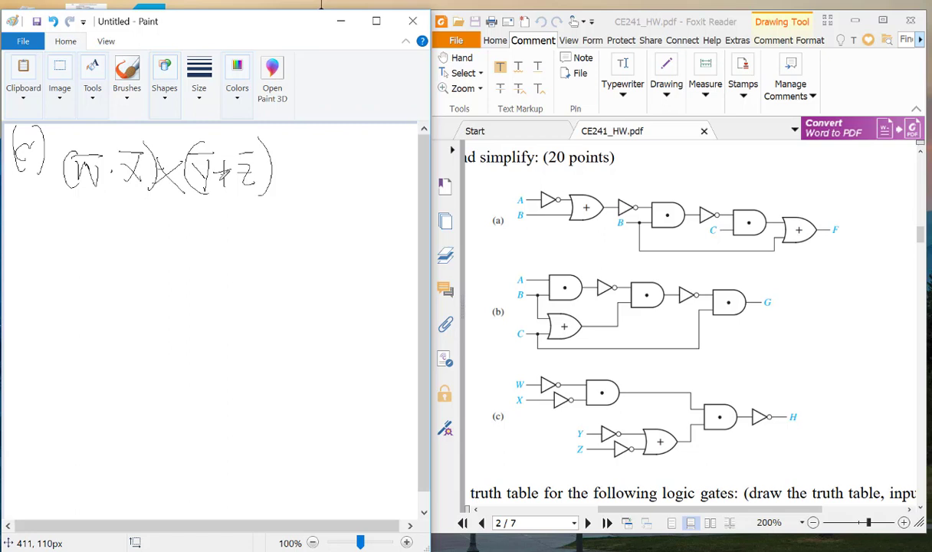
pyautogui.hotkey('ctrl', 'z')
pyautogui.moveTo(85, 125); pyautogui.dragTo(169, 113)
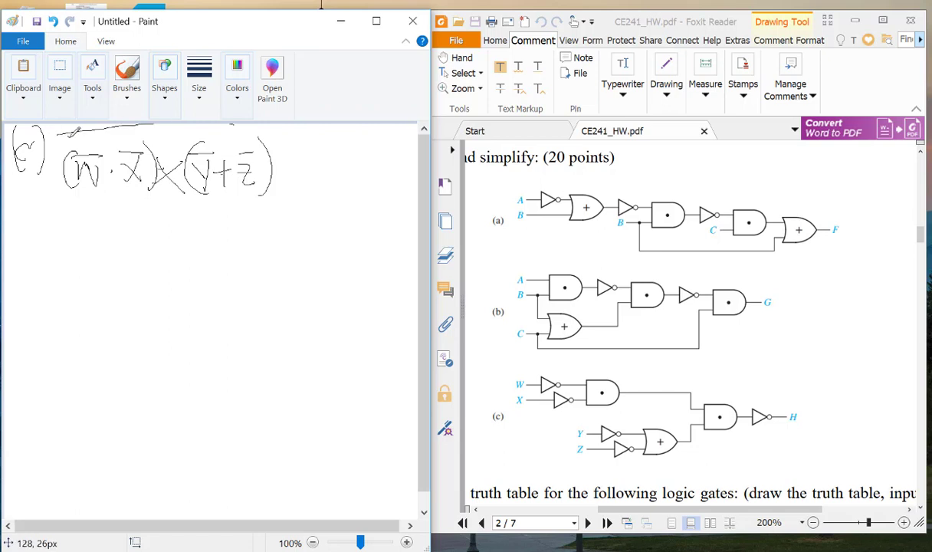
pyautogui.moveTo(77, 134)
pyautogui.mouseDown()
pyautogui.moveTo(104, 121)
pyautogui.moveTo(284, 130)
pyautogui.mouseUp()
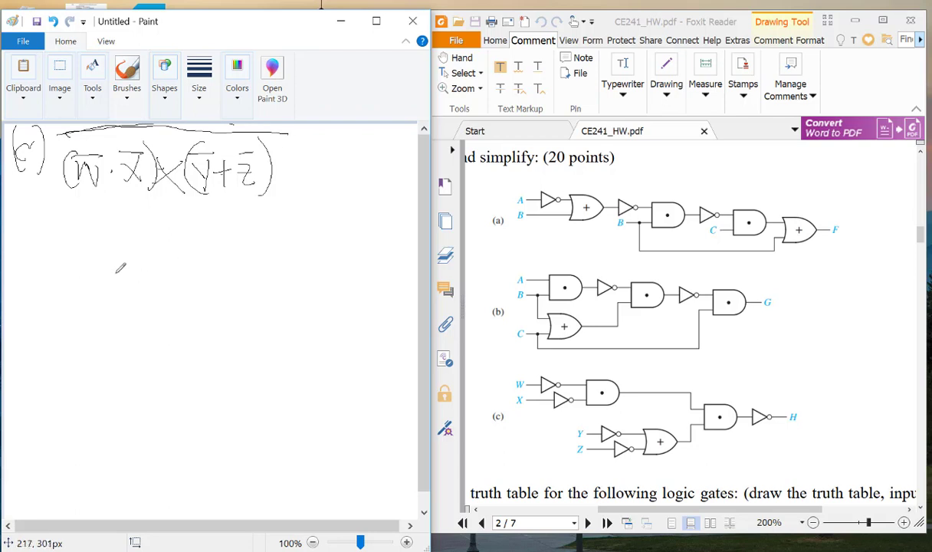
pyautogui.moveTo(284, 169)
pyautogui.mouseDown()
pyautogui.moveTo(307, 167)
pyautogui.moveTo(321, 181)
pyautogui.moveTo(345, 152)
pyautogui.moveTo(331, 161)
pyautogui.mouseUp()
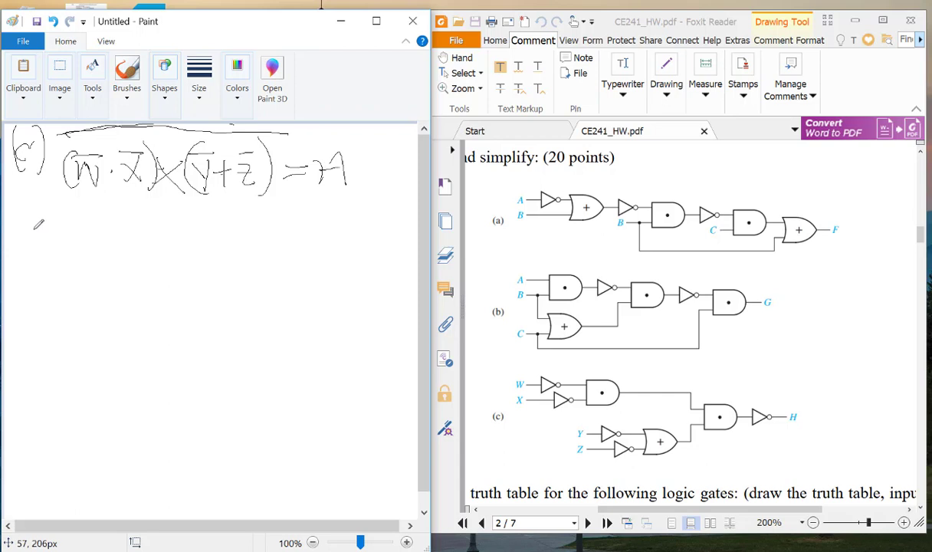
pyautogui.moveTo(32, 229); pyautogui.dragTo(72, 239)
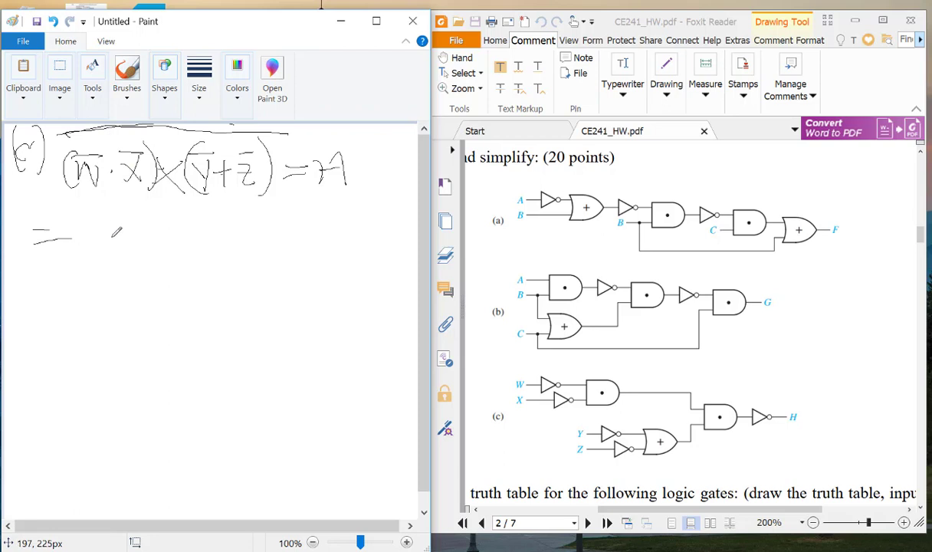
# Step: Write the line = (W+X)·(YZ) with overbars, undoing a stray tick above the W
pyautogui.moveTo(83, 157); pyautogui.dragTo(93, 155)
pyautogui.moveTo(105, 239)
pyautogui.mouseDown()
pyautogui.moveTo(129, 258)
pyautogui.moveTo(141, 232)
pyautogui.moveTo(148, 258)
pyautogui.mouseUp()
pyautogui.moveTo(142, 251); pyautogui.dragTo(173, 259)
pyautogui.moveTo(172, 246); pyautogui.dragTo(162, 259)
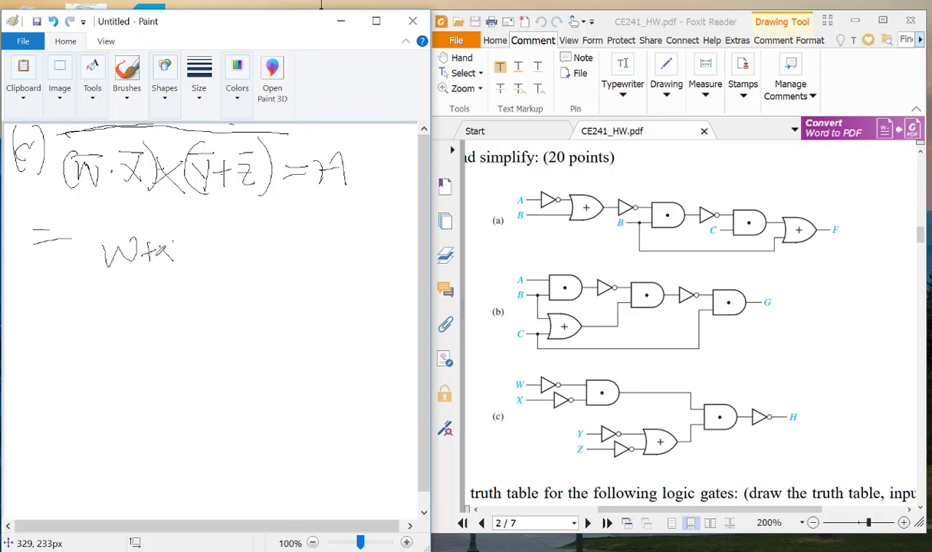
pyautogui.moveTo(106, 233); pyautogui.dragTo(188, 223)
pyautogui.hotkey('ctrl', 'z')
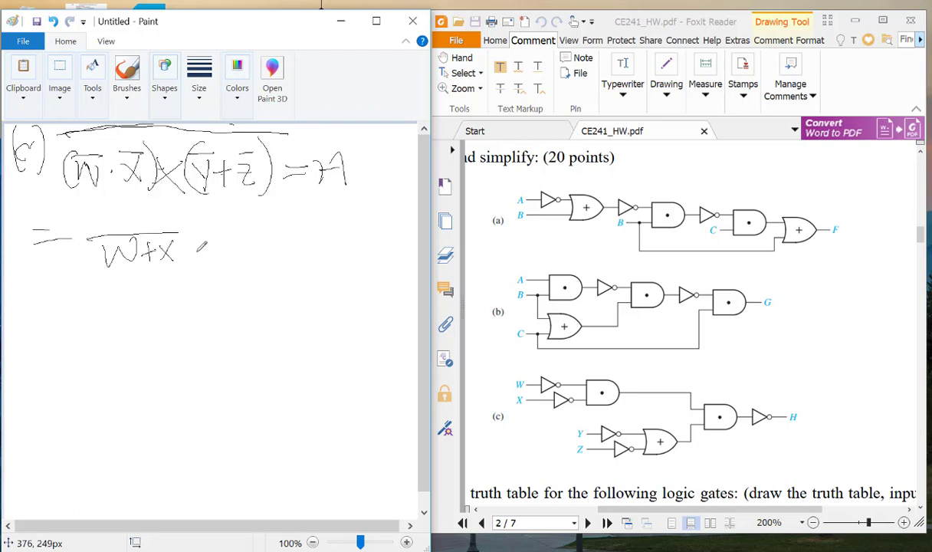
pyautogui.click(195, 251)
pyautogui.moveTo(219, 243); pyautogui.dragTo(238, 238)
pyautogui.moveTo(236, 273)
pyautogui.mouseDown()
pyautogui.moveTo(238, 245)
pyautogui.moveTo(265, 265)
pyautogui.mouseUp()
pyautogui.moveTo(215, 234); pyautogui.dragTo(263, 232)
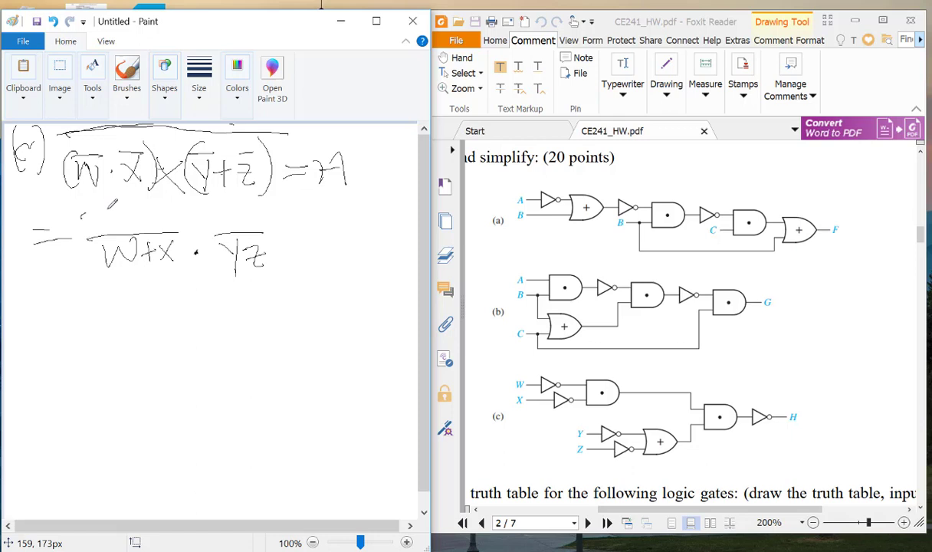
pyautogui.moveTo(82, 214); pyautogui.dragTo(287, 207)
pyautogui.moveTo(37, 317)
pyautogui.mouseDown()
pyautogui.moveTo(60, 315)
pyautogui.moveTo(76, 334)
pyautogui.moveTo(162, 329)
pyautogui.mouseUp()
# Step: Write the third line with double-barred W+X and double-barred YZ joined by a plus
pyautogui.moveTo(157, 324)
pyautogui.mouseDown()
pyautogui.moveTo(158, 337)
pyautogui.moveTo(182, 348)
pyautogui.mouseUp()
pyautogui.moveTo(180, 324); pyautogui.dragTo(167, 349)
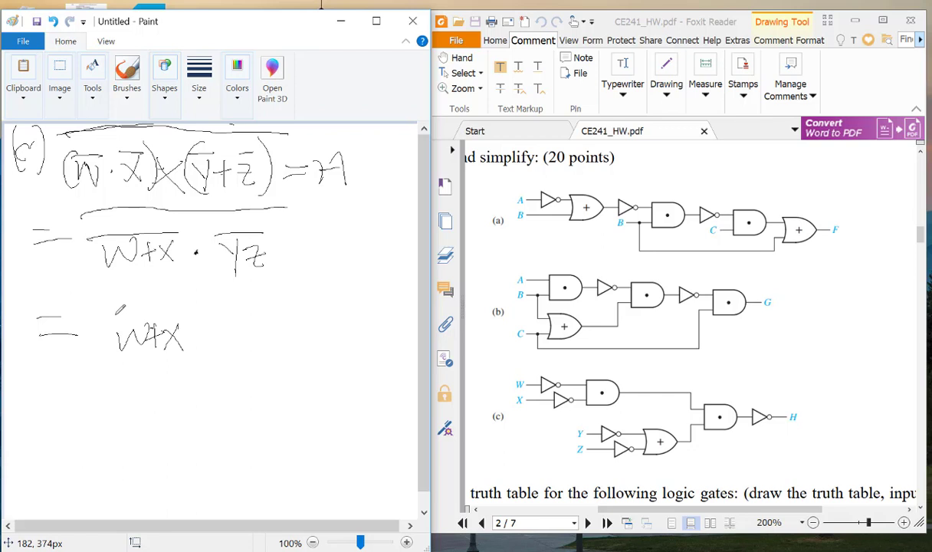
pyautogui.moveTo(107, 299)
pyautogui.mouseDown()
pyautogui.moveTo(180, 292)
pyautogui.moveTo(220, 333)
pyautogui.moveTo(215, 356)
pyautogui.mouseUp()
pyautogui.moveTo(242, 326)
pyautogui.mouseDown()
pyautogui.moveTo(268, 314)
pyautogui.moveTo(282, 347)
pyautogui.mouseUp()
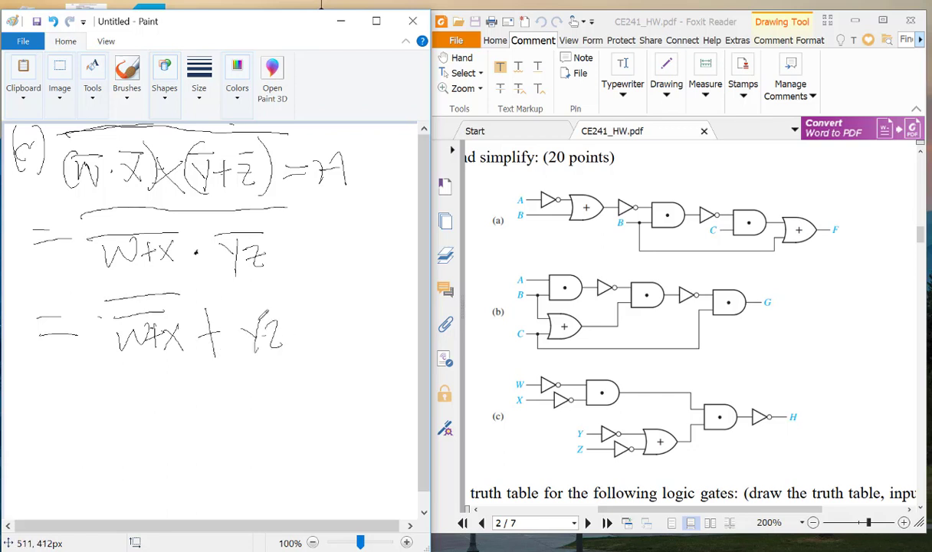
pyautogui.moveTo(253, 302); pyautogui.dragTo(231, 301)
pyautogui.moveTo(233, 290); pyautogui.dragTo(267, 288)
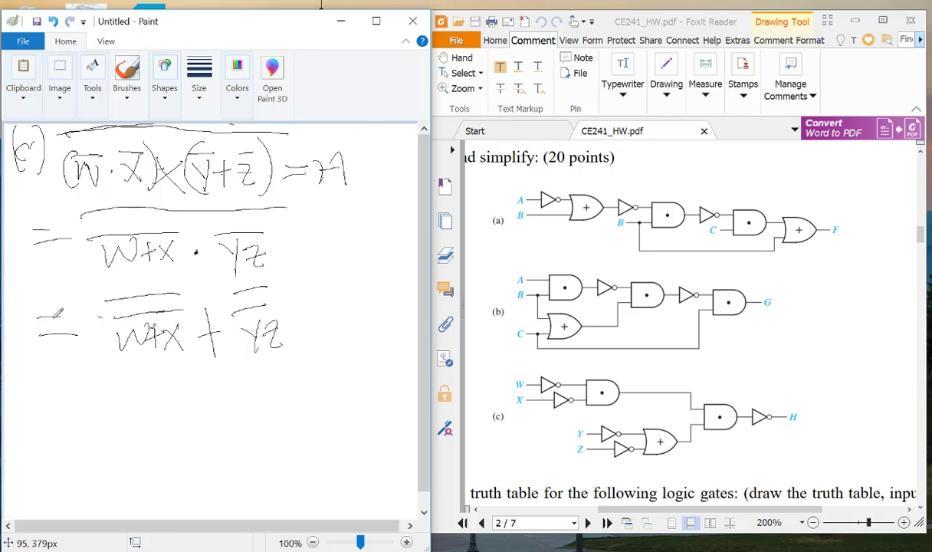
pyautogui.moveTo(55, 315); pyautogui.dragTo(81, 312)
# Step: Start the final line with = W+X + Y
pyautogui.moveTo(41, 397)
pyautogui.mouseDown()
pyautogui.moveTo(73, 395)
pyautogui.moveTo(77, 415)
pyautogui.moveTo(138, 397)
pyautogui.moveTo(157, 406)
pyautogui.moveTo(148, 418)
pyautogui.mouseUp()
pyautogui.moveTo(157, 395)
pyautogui.mouseDown()
pyautogui.moveTo(180, 416)
pyautogui.moveTo(159, 418)
pyautogui.moveTo(218, 397)
pyautogui.moveTo(207, 419)
pyautogui.mouseUp()
pyautogui.moveTo(229, 381); pyautogui.dragTo(244, 396)
pyautogui.moveTo(248, 378)
pyautogui.mouseDown()
pyautogui.moveTo(245, 421)
pyautogui.moveTo(275, 419)
pyautogui.moveTo(273, 403)
pyautogui.mouseUp()
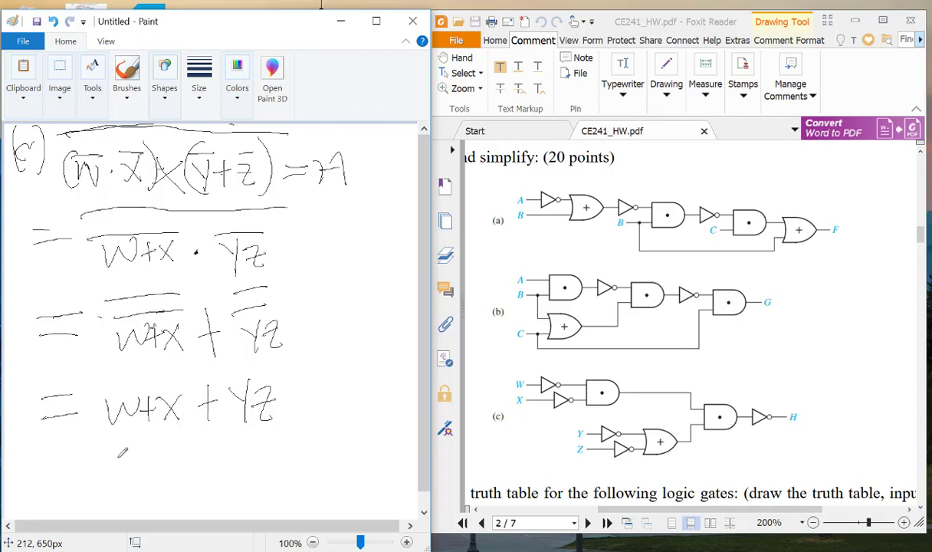
# Step: Label inputs w and x, draw the w,x gate and the y,z gate, then a final gate combining them
pyautogui.moveTo(110, 458)
pyautogui.mouseDown()
pyautogui.moveTo(130, 462)
pyautogui.moveTo(137, 450)
pyautogui.moveTo(116, 498)
pyautogui.mouseUp()
pyautogui.moveTo(120, 480); pyautogui.dragTo(135, 496)
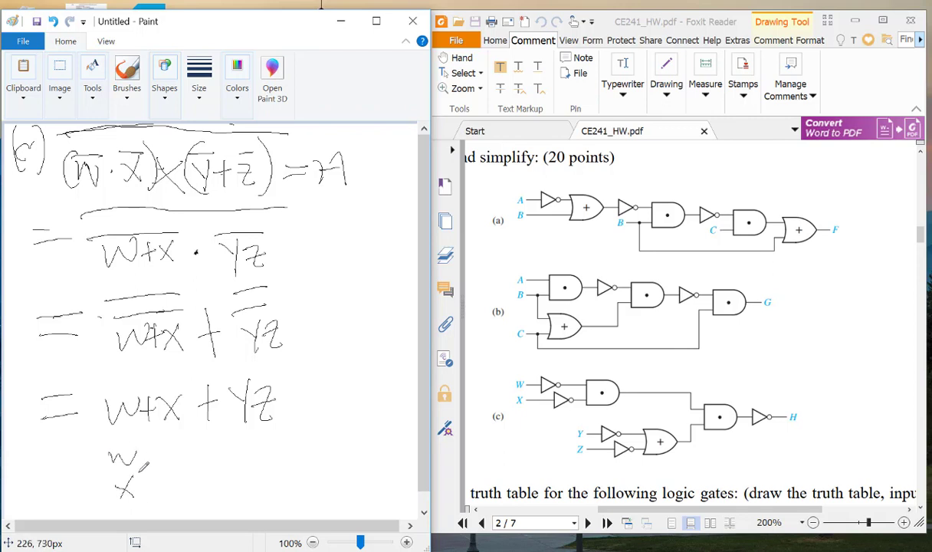
pyautogui.moveTo(161, 449)
pyautogui.mouseDown()
pyautogui.moveTo(192, 468)
pyautogui.moveTo(170, 485)
pyautogui.moveTo(170, 459)
pyautogui.moveTo(173, 468)
pyautogui.moveTo(226, 458)
pyautogui.mouseUp()
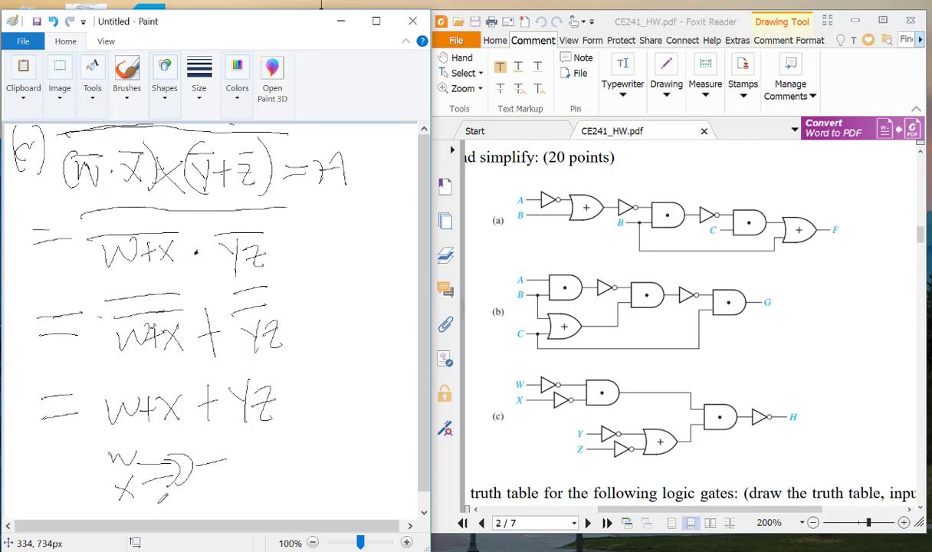
pyautogui.moveTo(158, 498)
pyautogui.mouseDown()
pyautogui.moveTo(175, 502)
pyautogui.moveTo(169, 512)
pyautogui.moveTo(198, 502)
pyautogui.moveTo(199, 511)
pyautogui.moveTo(238, 485)
pyautogui.mouseUp()
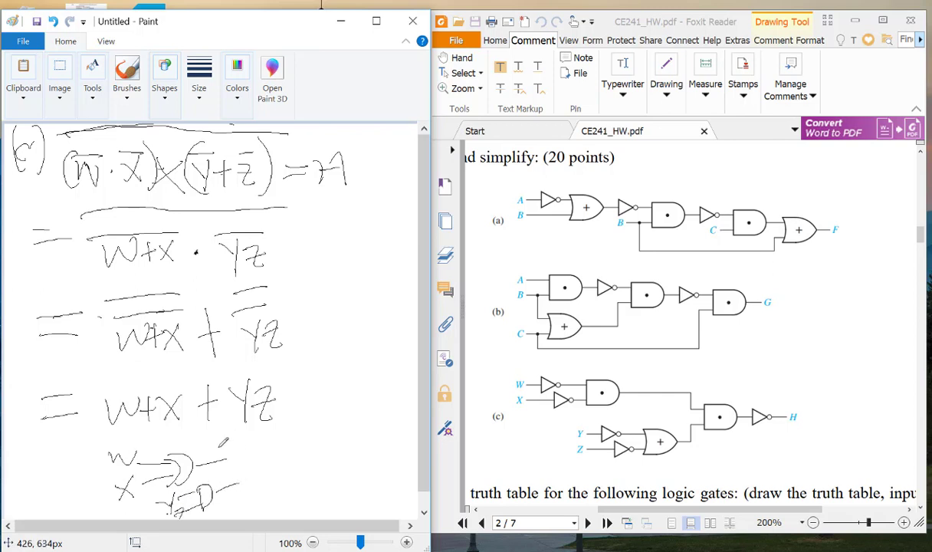
pyautogui.moveTo(219, 452)
pyautogui.mouseDown()
pyautogui.moveTo(245, 491)
pyautogui.moveTo(228, 448)
pyautogui.moveTo(265, 467)
pyautogui.moveTo(294, 434)
pyautogui.moveTo(325, 459)
pyautogui.mouseUp()
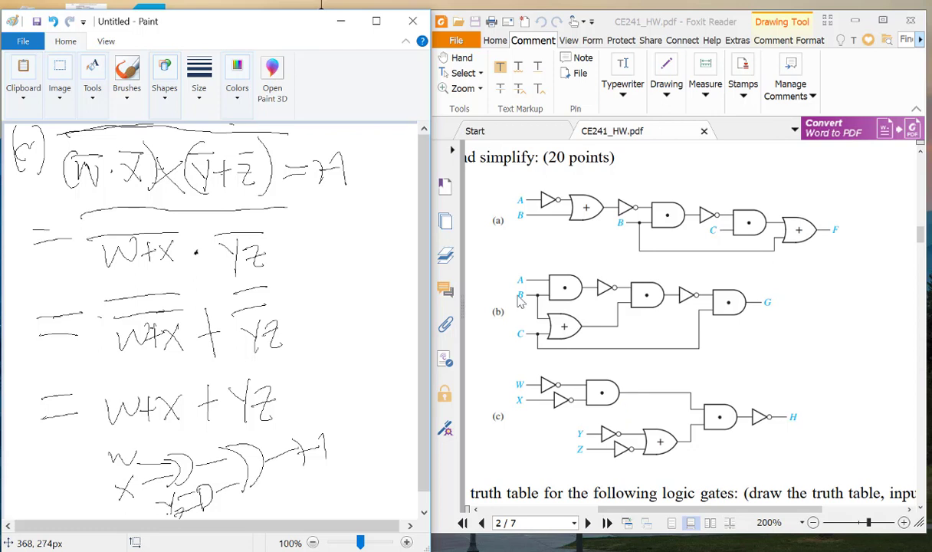
# Step: Scroll the PDF down to page 3 to read question 2.2's AND gate example and truth table
pyautogui.scroll(-5, 712, 364)
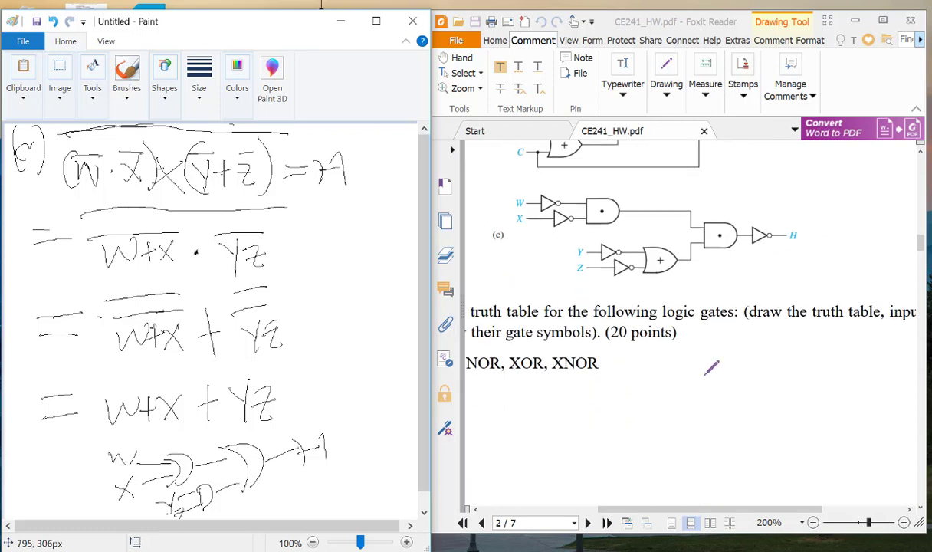
pyautogui.keyDown('ctrl'); pyautogui.scroll(-2, 711, 369); pyautogui.keyUp('ctrl')
pyautogui.keyDown('ctrl'); pyautogui.scroll(-1, 711, 368); pyautogui.keyUp('ctrl')
pyautogui.scroll(-2, 711, 369)
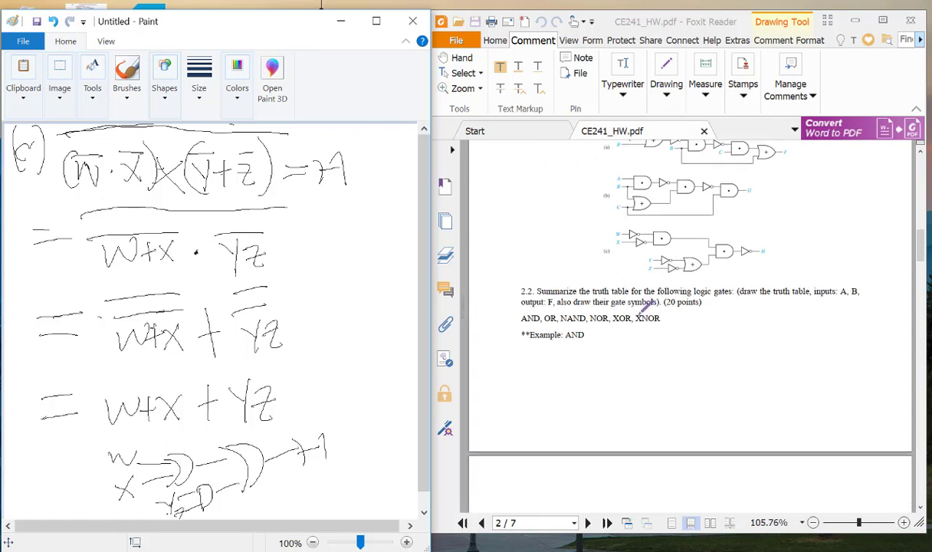
pyautogui.keyDown('ctrl'); pyautogui.scroll(1, 636, 295); pyautogui.keyUp('ctrl')
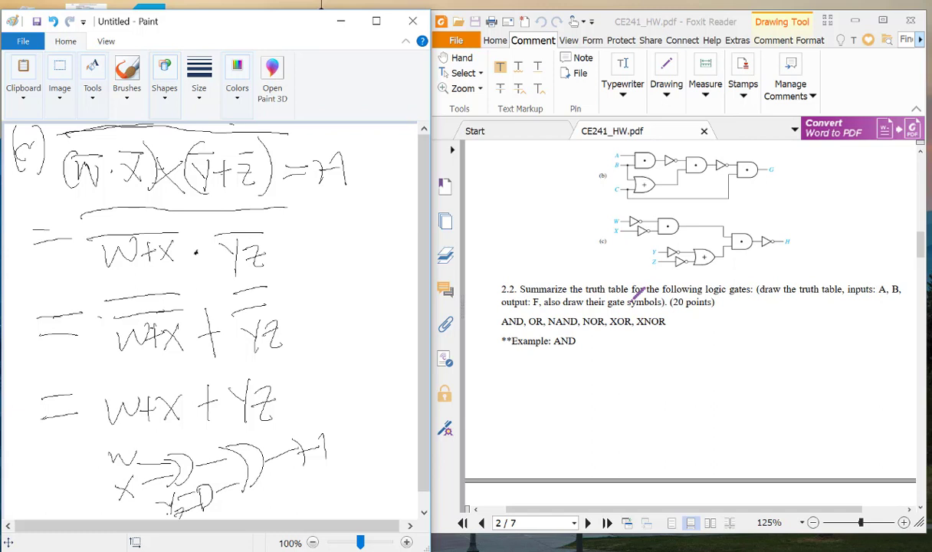
pyautogui.scroll(-12, 634, 296)
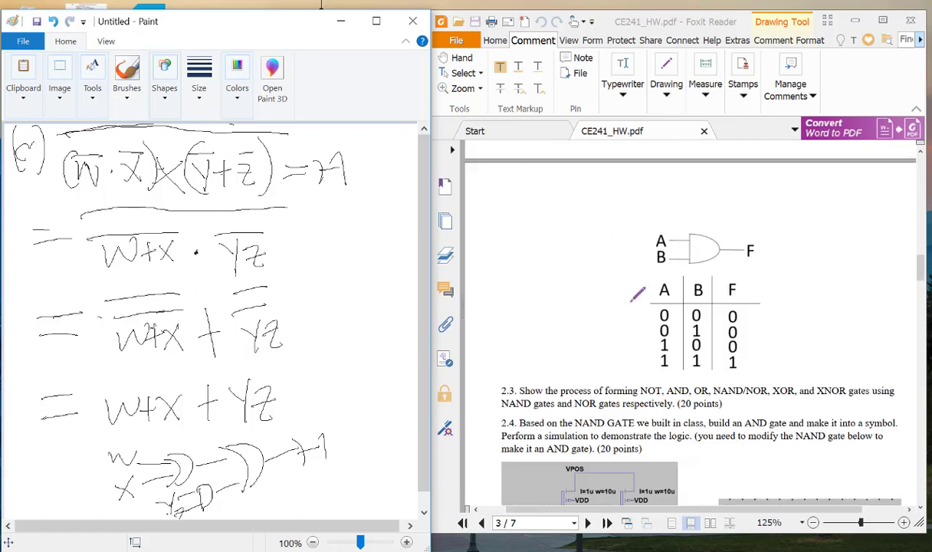
pyautogui.scroll(9, 634, 298)
pyautogui.scroll(2, 637, 294)
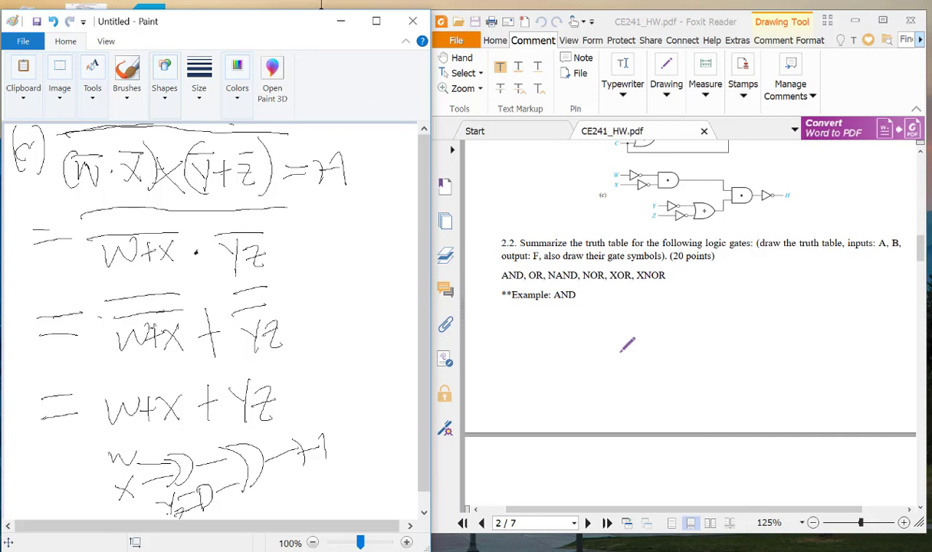
pyautogui.scroll(-1, 622, 341)
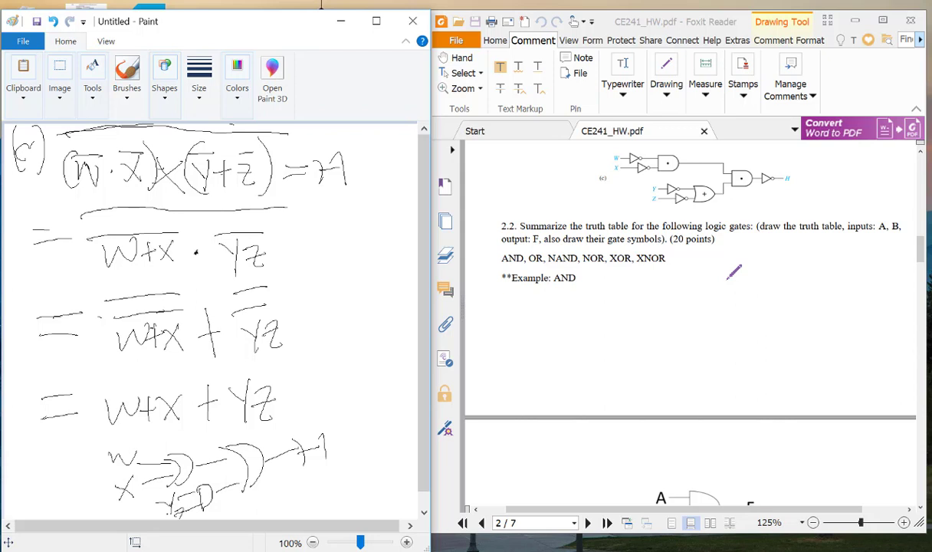
pyautogui.scroll(-5, 733, 272)
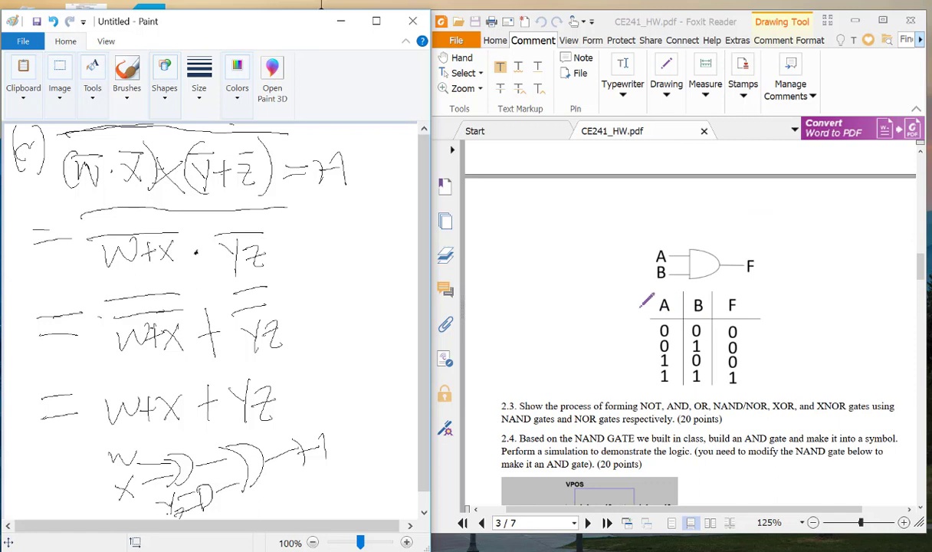
# Step: Scroll through questions 2.3–2.5 on building an AND gate from the NAND schematic
pyautogui.scroll(-1, 640, 305)
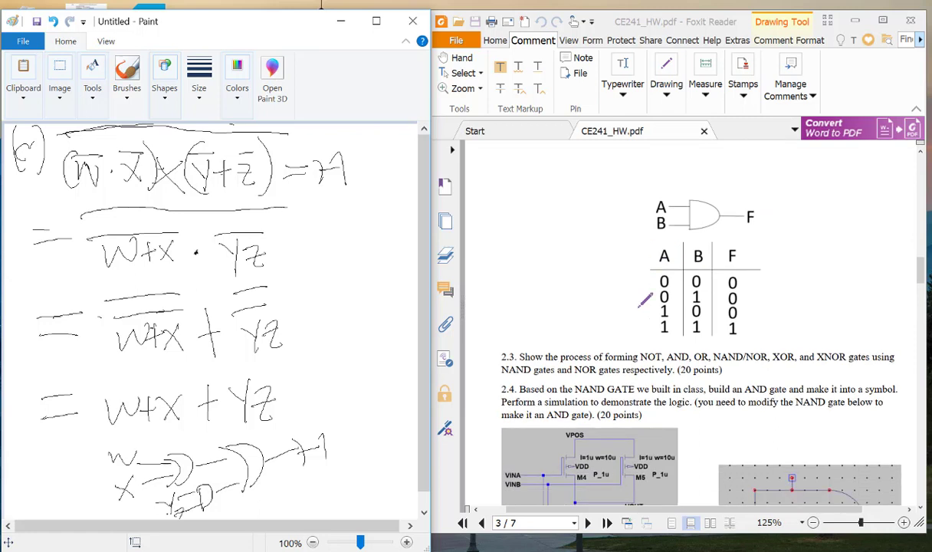
pyautogui.scroll(-2, 644, 301)
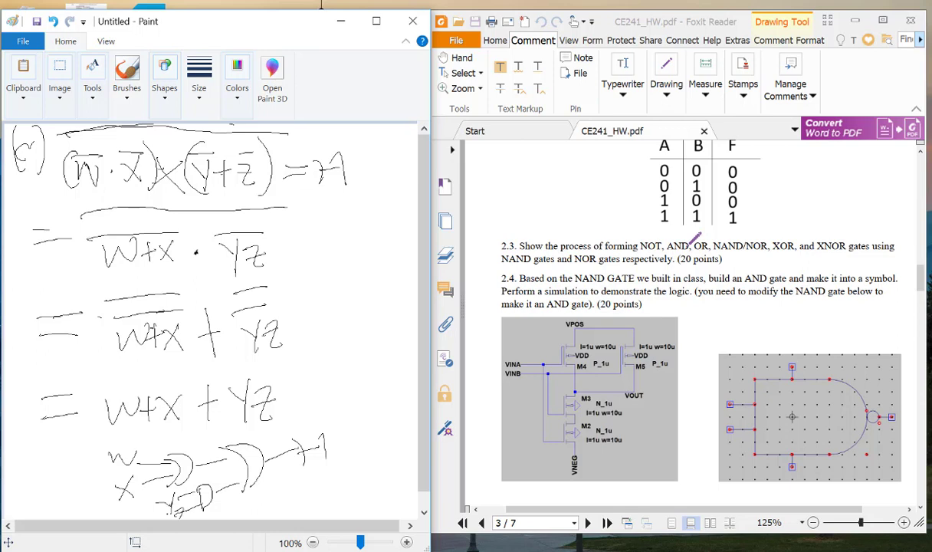
pyautogui.scroll(-1, 621, 244)
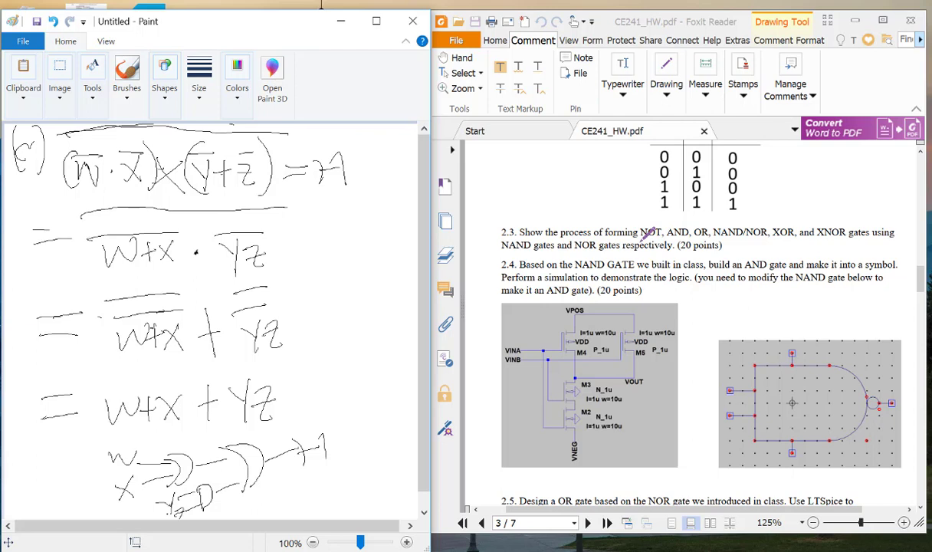
pyautogui.scroll(-1, 643, 236)
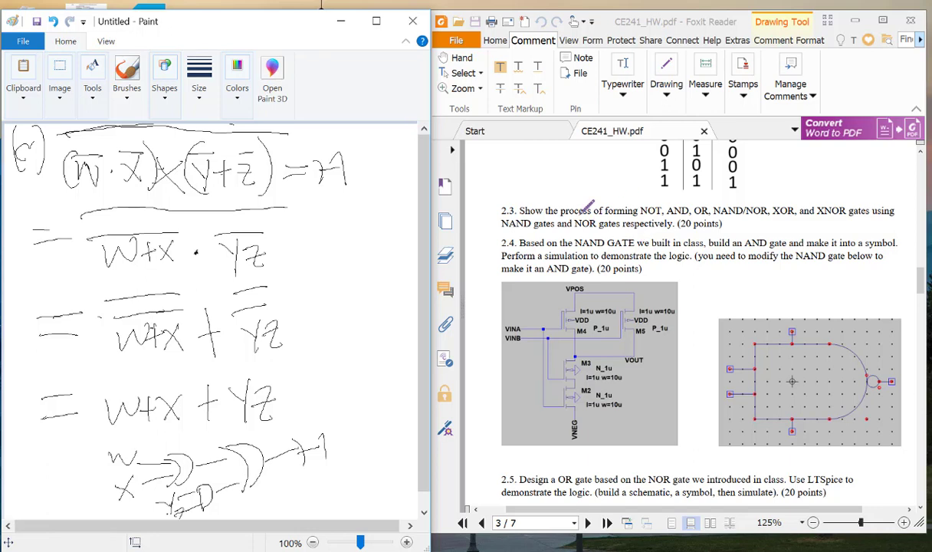
pyautogui.scroll(-1, 569, 193)
pyautogui.scroll(-1, 597, 200)
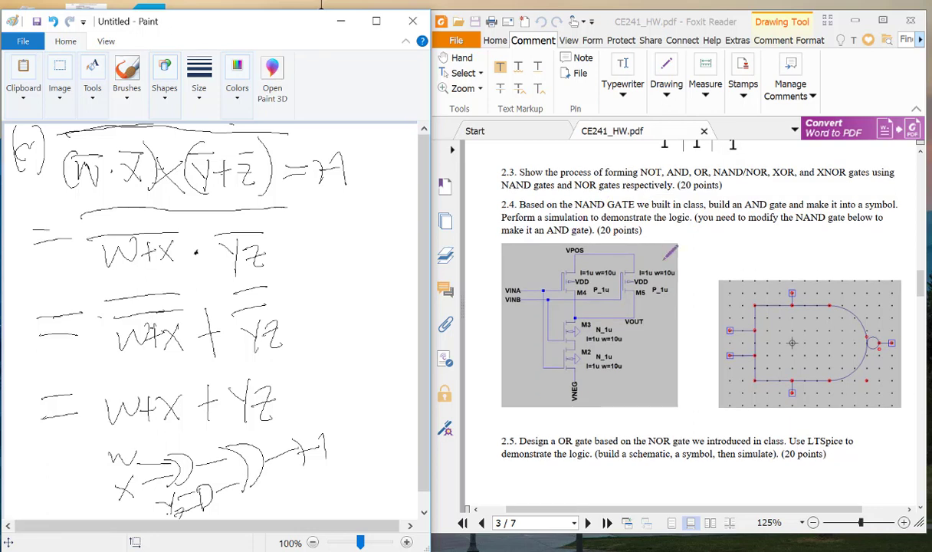
pyautogui.scroll(-1, 629, 274)
pyautogui.scroll(1, 655, 288)
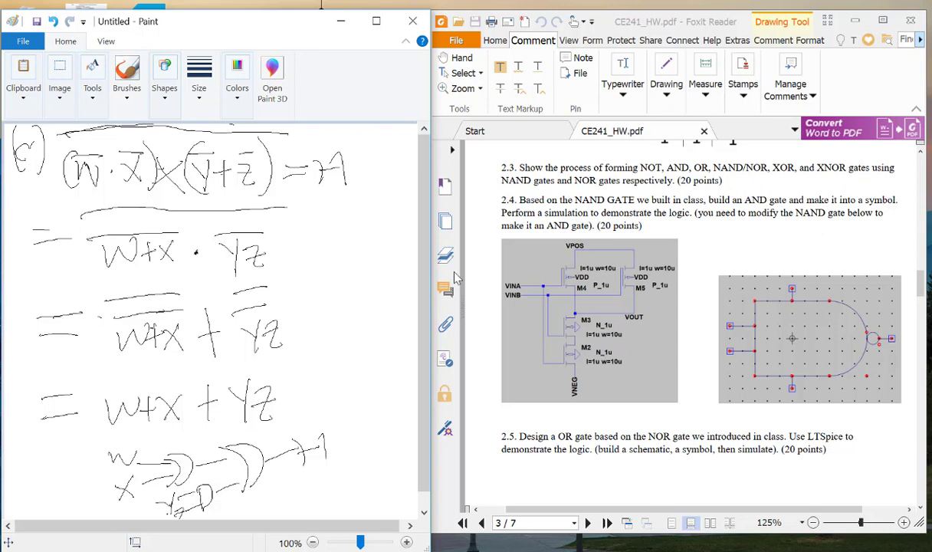
# Step: Save the part (c) Paint drawing as 2.png
pyautogui.click(21, 40)
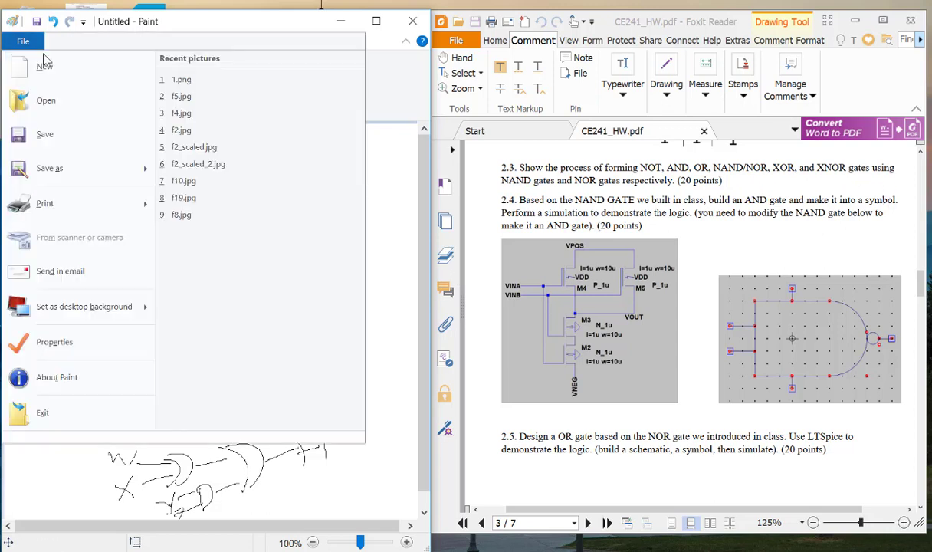
pyautogui.click(48, 168)
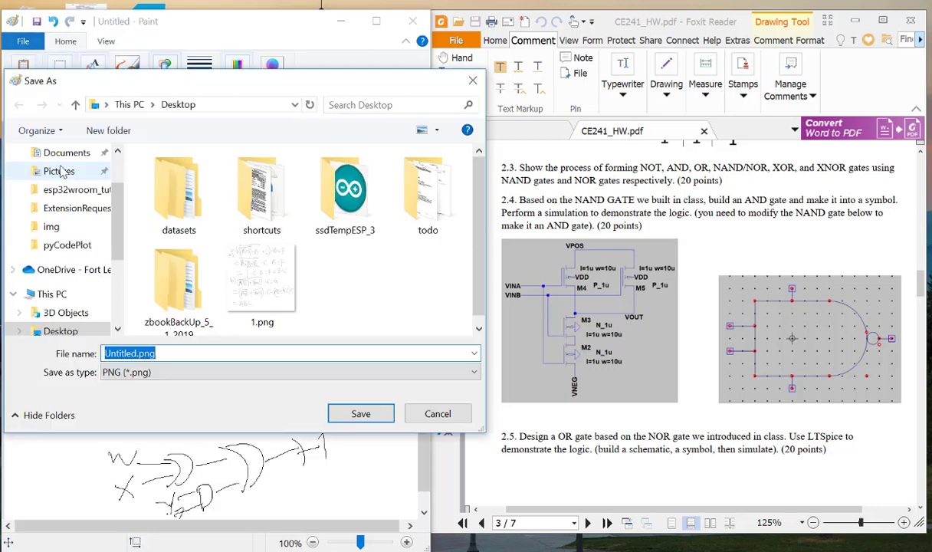
pyautogui.press('Return')
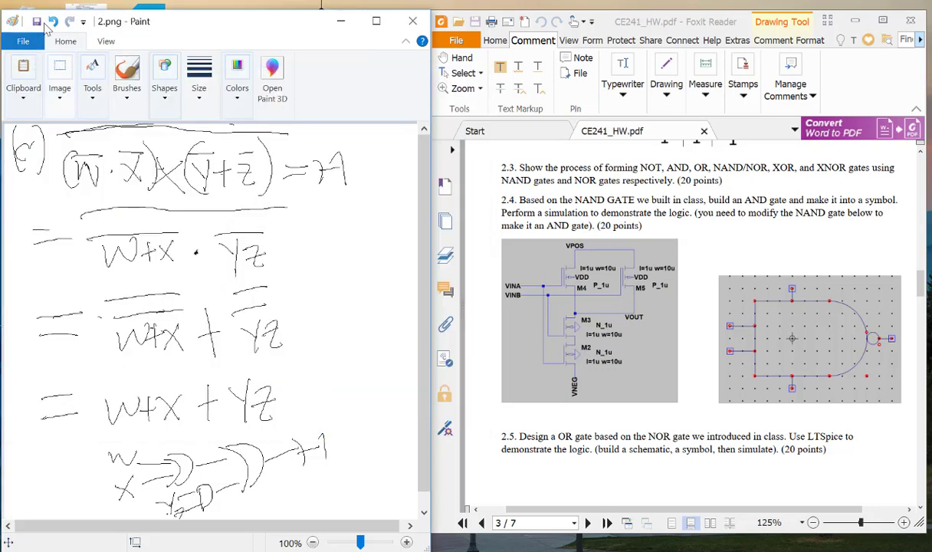
pyautogui.click(23, 41)
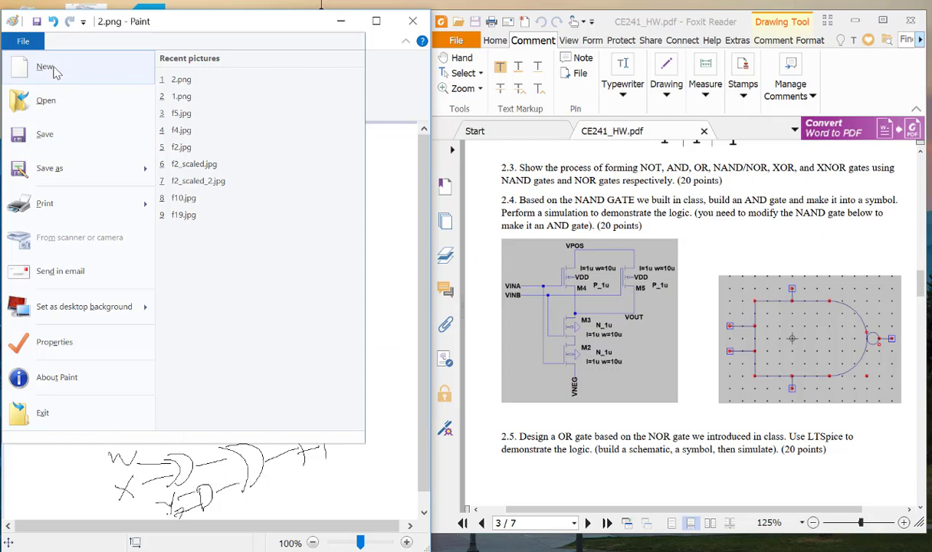
# Step: On a new canvas, sketch the upper and lower transistors with their connecting wires
pyautogui.click(54, 67)
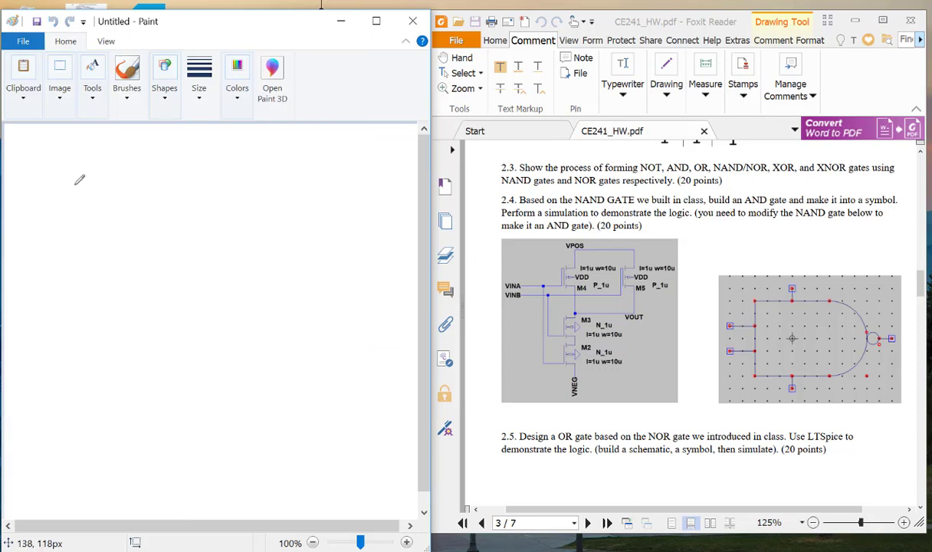
pyautogui.moveTo(80, 186); pyautogui.dragTo(91, 203)
pyautogui.moveTo(109, 163); pyautogui.dragTo(114, 235)
pyautogui.moveTo(144, 188); pyautogui.dragTo(160, 198)
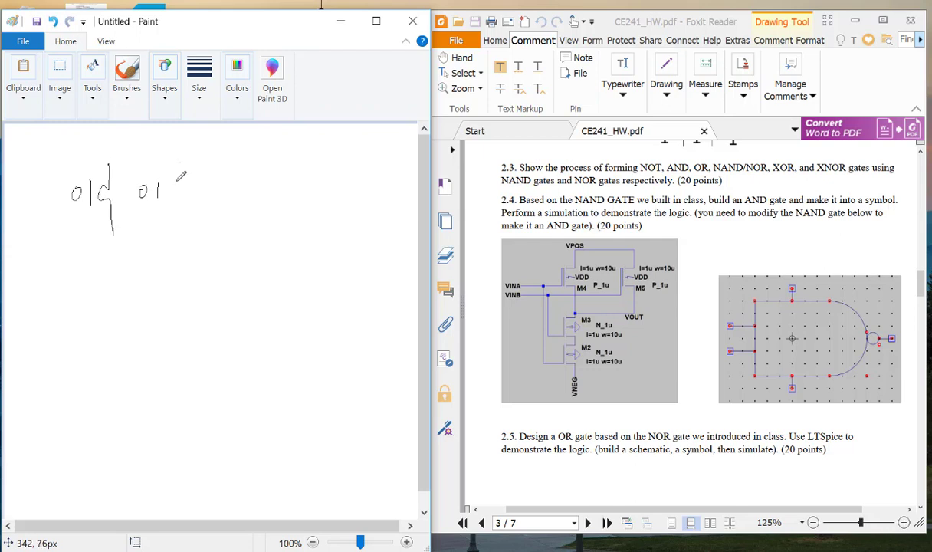
pyautogui.moveTo(179, 162); pyautogui.dragTo(179, 191)
pyautogui.moveTo(178, 182)
pyautogui.mouseDown()
pyautogui.moveTo(185, 229)
pyautogui.moveTo(115, 235)
pyautogui.moveTo(148, 233)
pyautogui.moveTo(153, 262)
pyautogui.moveTo(139, 267)
pyautogui.moveTo(155, 290)
pyautogui.moveTo(159, 344)
pyautogui.mouseUp()
pyautogui.moveTo(120, 265); pyautogui.dragTo(139, 333)
pyautogui.moveTo(119, 279)
pyautogui.mouseDown()
pyautogui.moveTo(73, 269)
pyautogui.moveTo(56, 206)
pyautogui.moveTo(77, 184)
pyautogui.mouseUp()
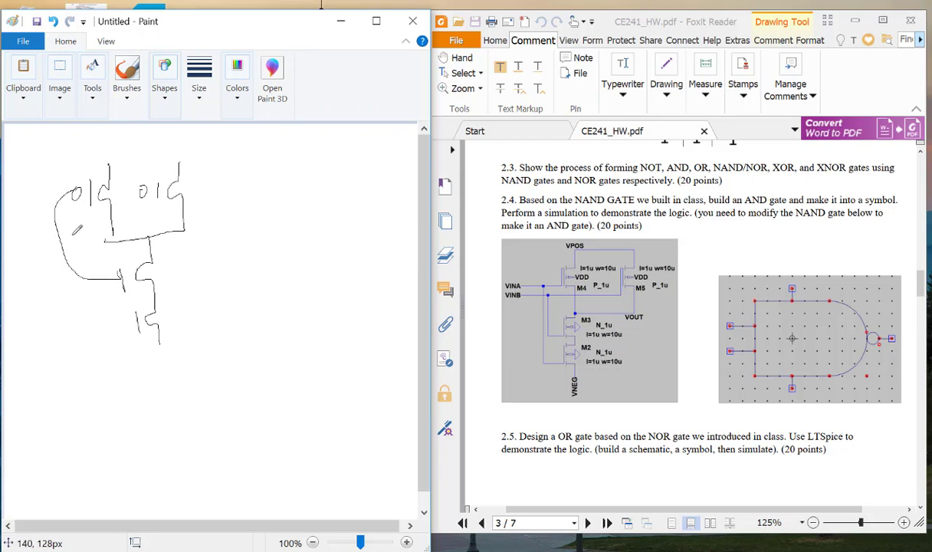
pyautogui.moveTo(37, 258); pyautogui.dragTo(71, 253)
pyautogui.moveTo(138, 189)
pyautogui.mouseDown()
pyautogui.moveTo(112, 308)
pyautogui.moveTo(127, 326)
pyautogui.moveTo(144, 325)
pyautogui.moveTo(49, 325)
pyautogui.mouseUp()
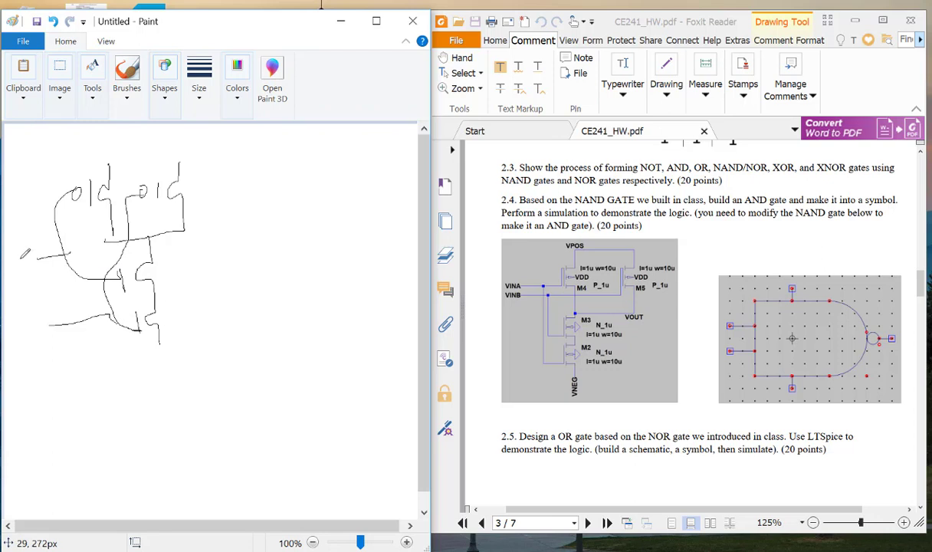
# Step: Label the two input lines and draw the supply line across the top transistors
pyautogui.moveTo(23, 253); pyautogui.dragTo(40, 266)
pyautogui.moveTo(37, 322); pyautogui.dragTo(38, 348)
pyautogui.moveTo(38, 328); pyautogui.dragTo(40, 346)
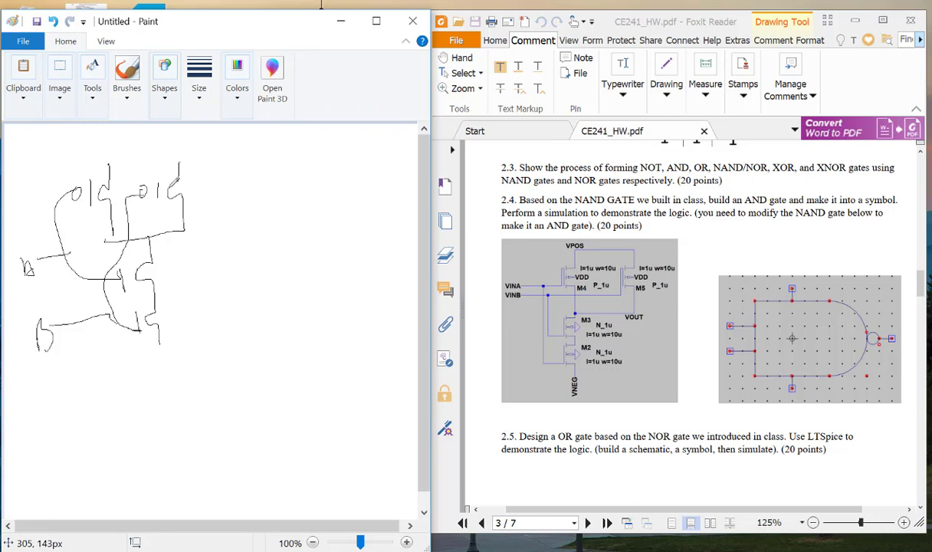
pyautogui.moveTo(95, 159); pyautogui.dragTo(197, 159)
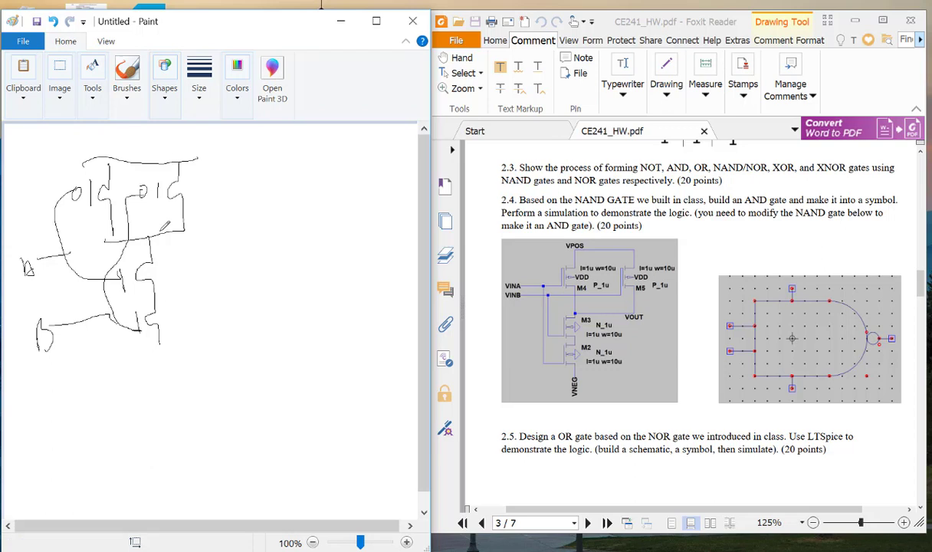
pyautogui.moveTo(168, 355); pyautogui.dragTo(157, 342)
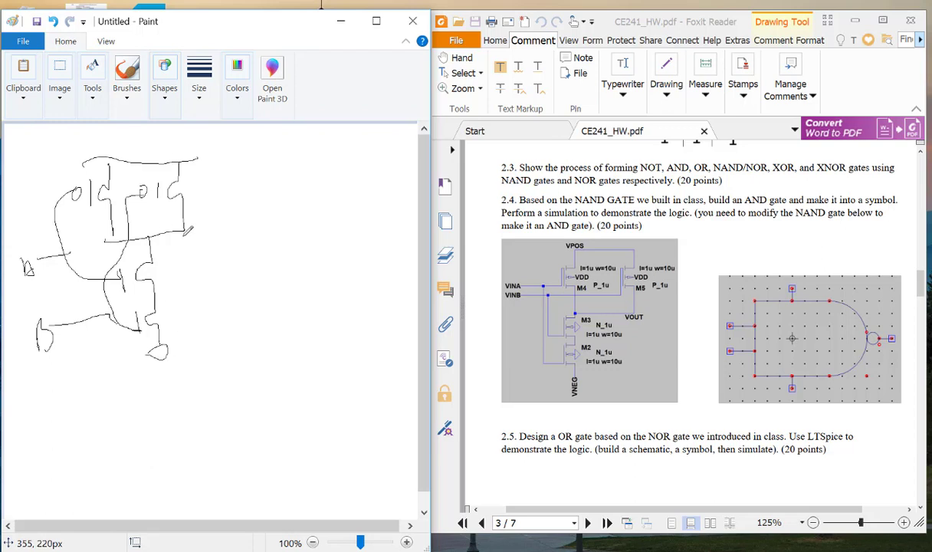
# Step: Sketch the inverter stage with its output and gate lines, top rail and ground foot
pyautogui.moveTo(184, 229)
pyautogui.mouseDown()
pyautogui.moveTo(209, 222)
pyautogui.moveTo(248, 253)
pyautogui.mouseUp()
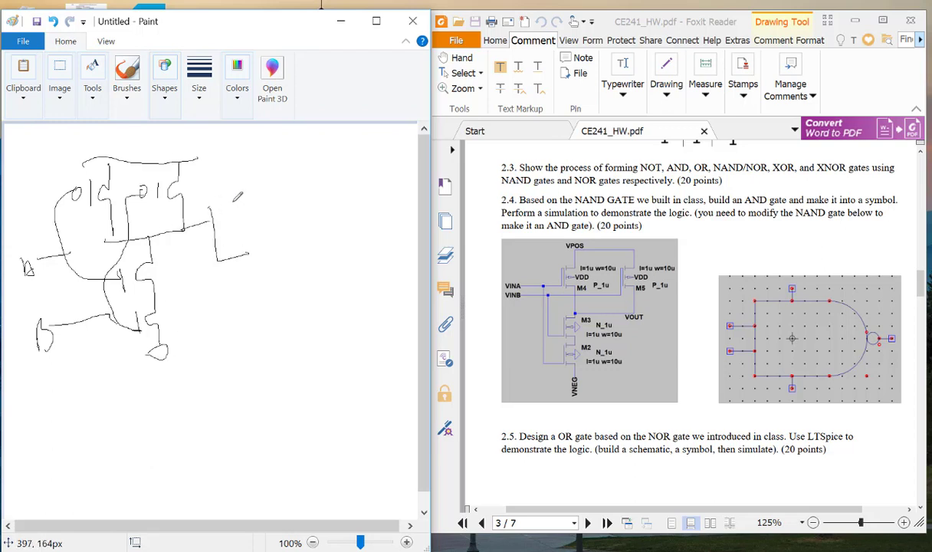
pyautogui.moveTo(209, 205); pyautogui.dragTo(232, 202)
pyautogui.moveTo(238, 201)
pyautogui.mouseDown()
pyautogui.moveTo(272, 195)
pyautogui.moveTo(275, 207)
pyautogui.moveTo(270, 258)
pyautogui.mouseUp()
pyautogui.moveTo(288, 300)
pyautogui.mouseDown()
pyautogui.moveTo(277, 247)
pyautogui.moveTo(261, 274)
pyautogui.mouseUp()
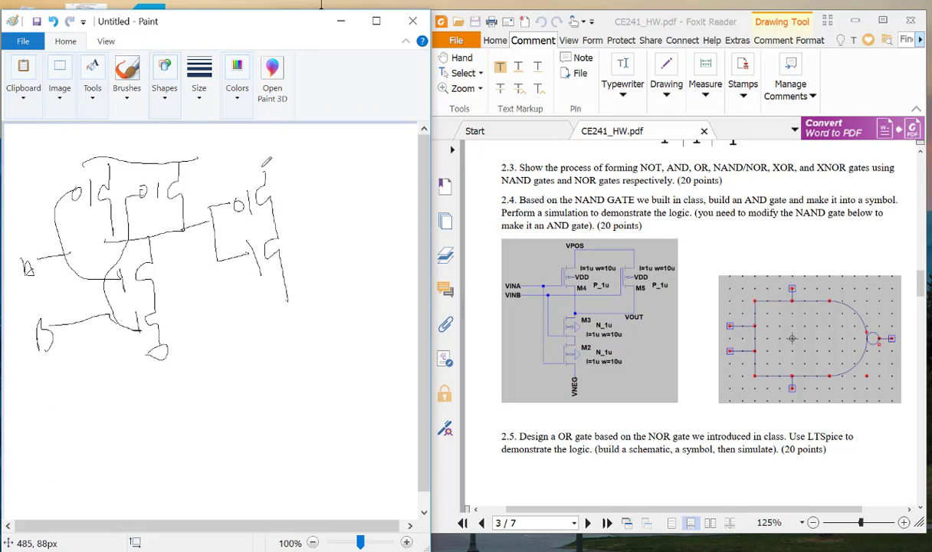
pyautogui.moveTo(265, 159); pyautogui.dragTo(184, 160)
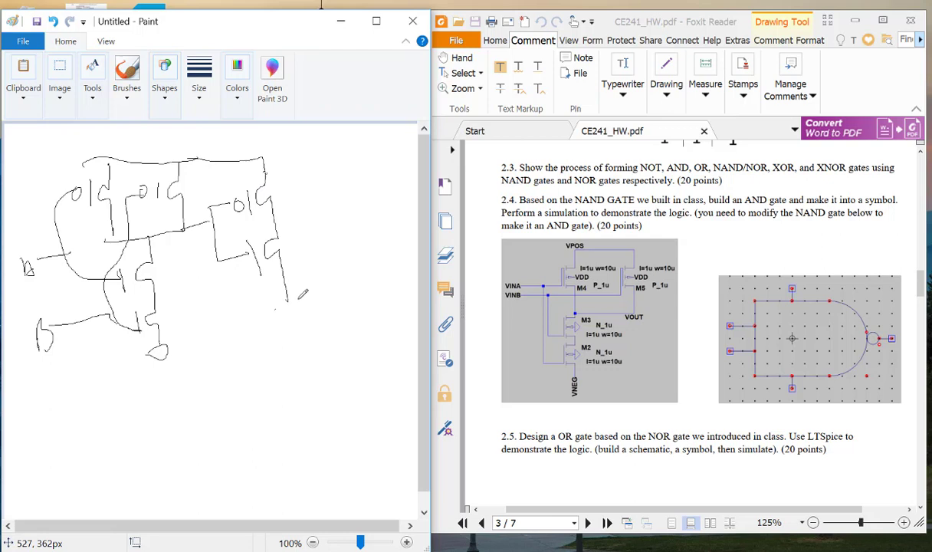
pyautogui.moveTo(298, 300); pyautogui.dragTo(276, 309)
pyautogui.moveTo(272, 220)
pyautogui.mouseDown()
pyautogui.moveTo(305, 212)
pyautogui.moveTo(328, 188)
pyautogui.mouseUp()
# Step: Add the Vout and top-rail labels, join the two grounds, and label the bottom wire
pyautogui.moveTo(331, 205)
pyautogui.mouseDown()
pyautogui.moveTo(356, 201)
pyautogui.moveTo(372, 215)
pyautogui.moveTo(377, 198)
pyautogui.mouseUp()
pyautogui.moveTo(192, 143)
pyautogui.mouseDown()
pyautogui.moveTo(220, 153)
pyautogui.moveTo(241, 137)
pyautogui.moveTo(268, 148)
pyautogui.mouseUp()
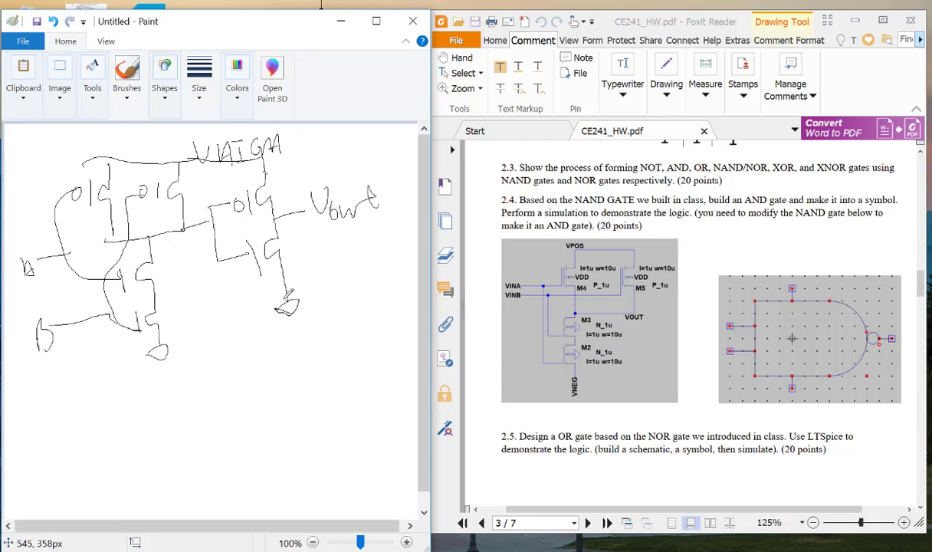
pyautogui.moveTo(285, 305)
pyautogui.mouseDown()
pyautogui.moveTo(158, 342)
pyautogui.moveTo(192, 353)
pyautogui.moveTo(200, 372)
pyautogui.mouseUp()
pyautogui.moveTo(205, 351); pyautogui.dragTo(216, 369)
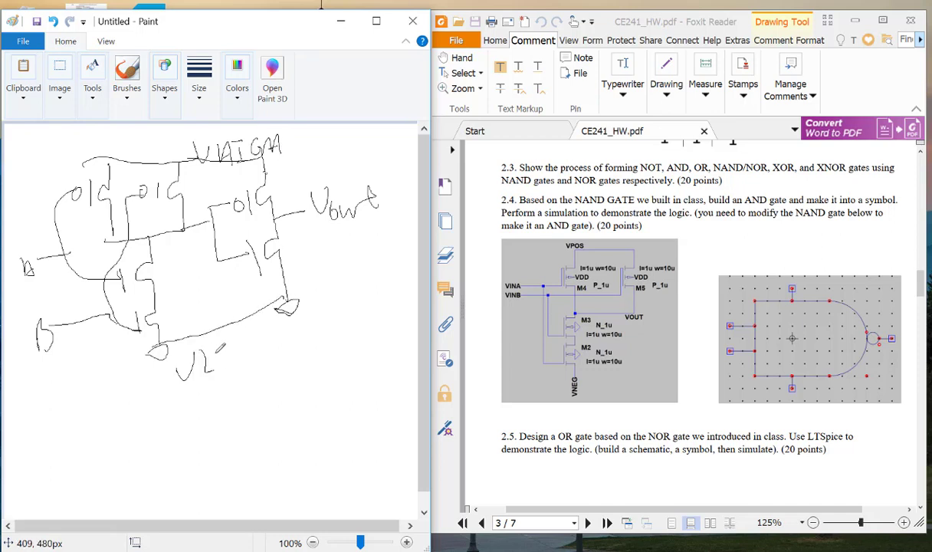
pyautogui.moveTo(226, 334)
pyautogui.mouseDown()
pyautogui.moveTo(219, 331)
pyautogui.moveTo(249, 339)
pyautogui.mouseUp()
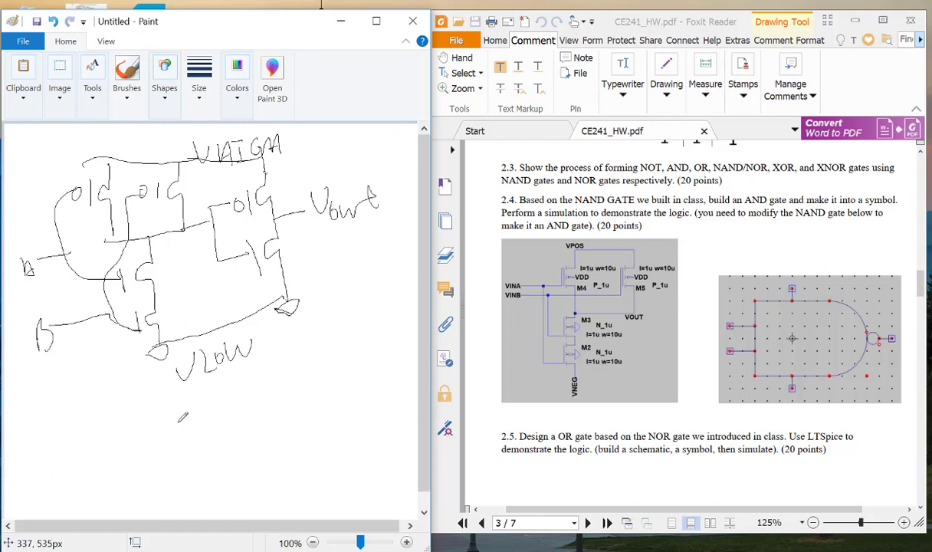
# Step: Draw an AND-gate symbol with its input and output lines below the circuit
pyautogui.moveTo(154, 410); pyautogui.dragTo(164, 454)
pyautogui.moveTo(153, 415); pyautogui.dragTo(199, 400)
pyautogui.moveTo(176, 452)
pyautogui.mouseDown()
pyautogui.moveTo(200, 400)
pyautogui.moveTo(208, 414)
pyautogui.mouseUp()
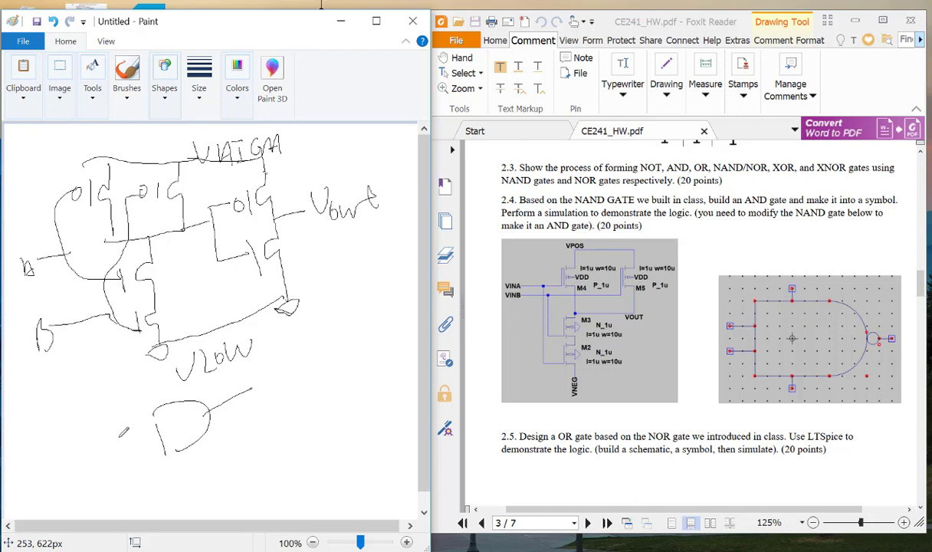
pyautogui.moveTo(118, 434); pyautogui.dragTo(155, 424)
pyautogui.moveTo(133, 459); pyautogui.dragTo(170, 445)
pyautogui.moveTo(205, 401); pyautogui.dragTo(191, 426)
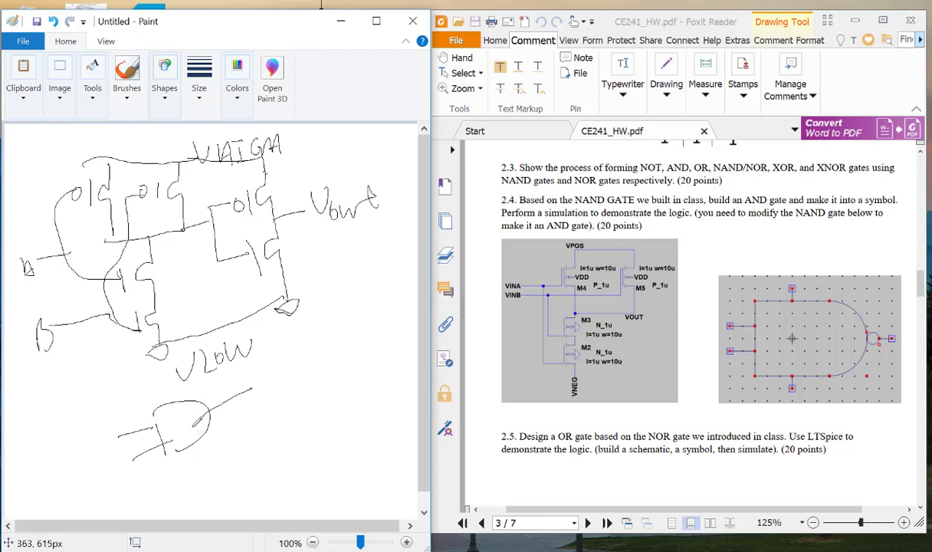
# Step: Save the transistor and AND-gate sketch as PNG named 3, then start a new picture
pyautogui.click(23, 40)
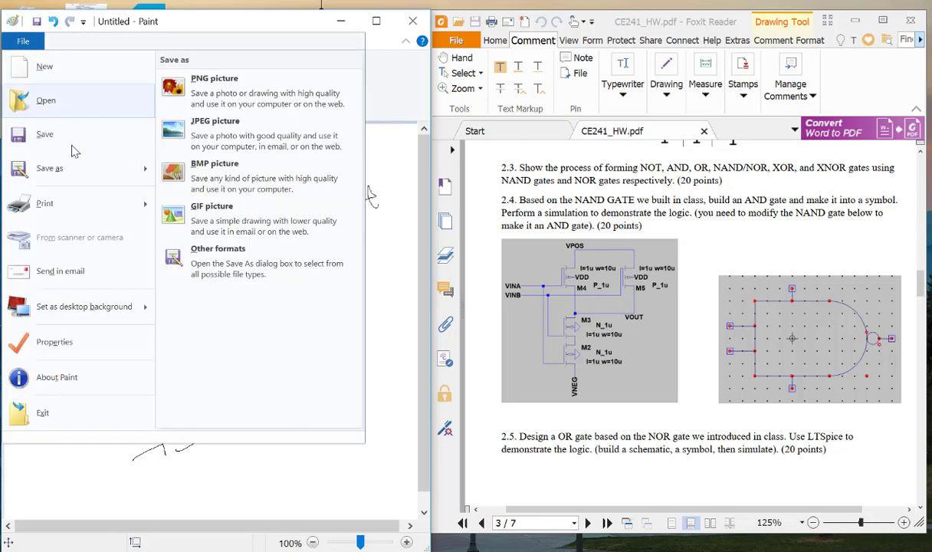
pyautogui.click(75, 175)
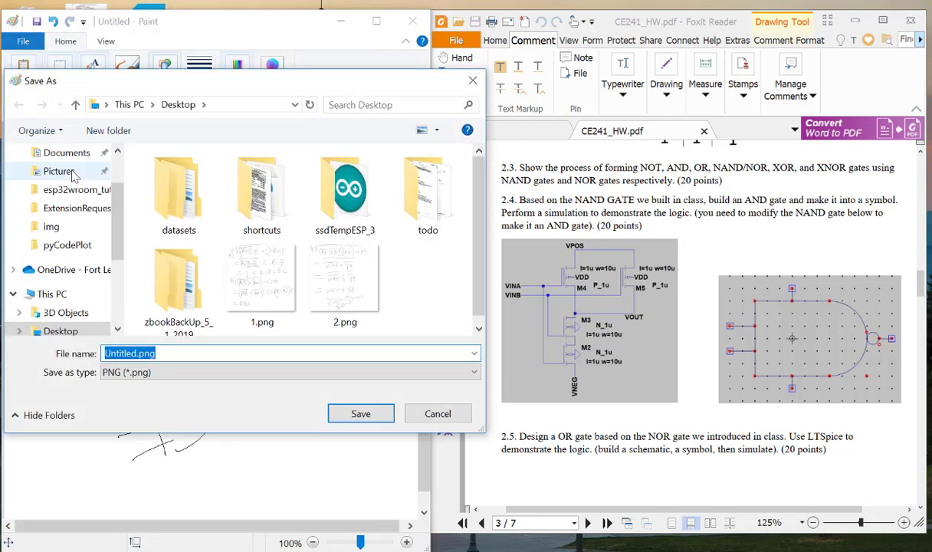
pyautogui.write('3')
pyautogui.press('Return')
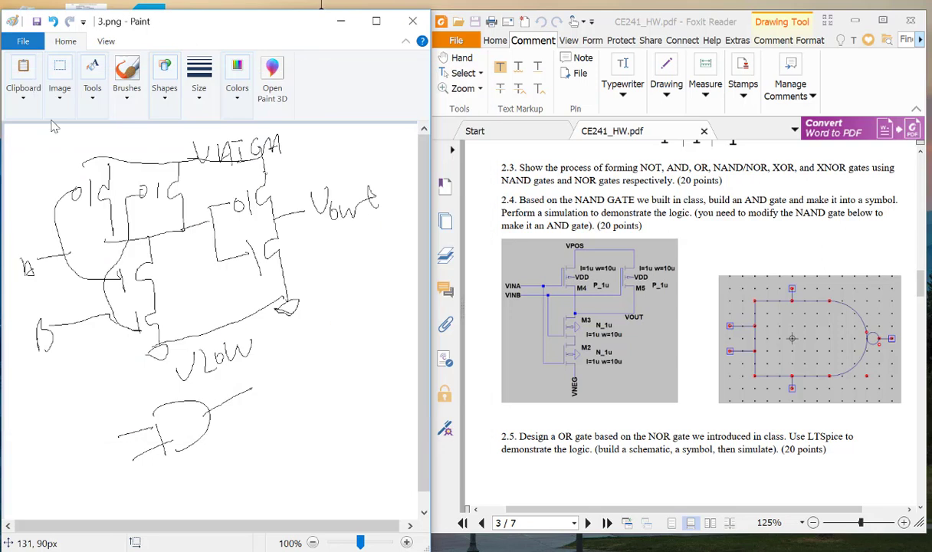
pyautogui.click(29, 46)
pyautogui.click(23, 67)
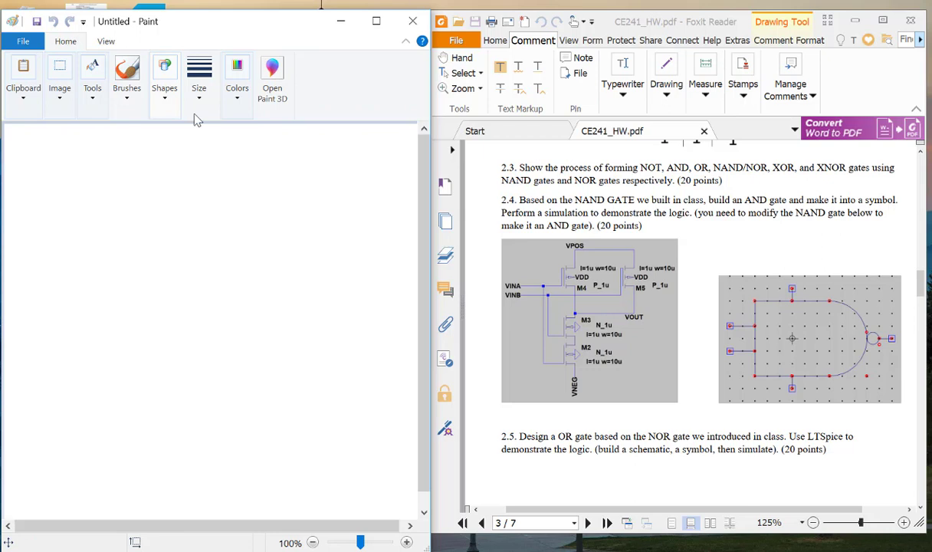
# Step: Draw the NAND gate and inverter chain with inputs labelled A, B and output AB
pyautogui.moveTo(90, 196)
pyautogui.mouseDown()
pyautogui.moveTo(89, 215)
pyautogui.moveTo(108, 197)
pyautogui.moveTo(102, 231)
pyautogui.moveTo(163, 200)
pyautogui.moveTo(167, 208)
pyautogui.moveTo(229, 201)
pyautogui.mouseUp()
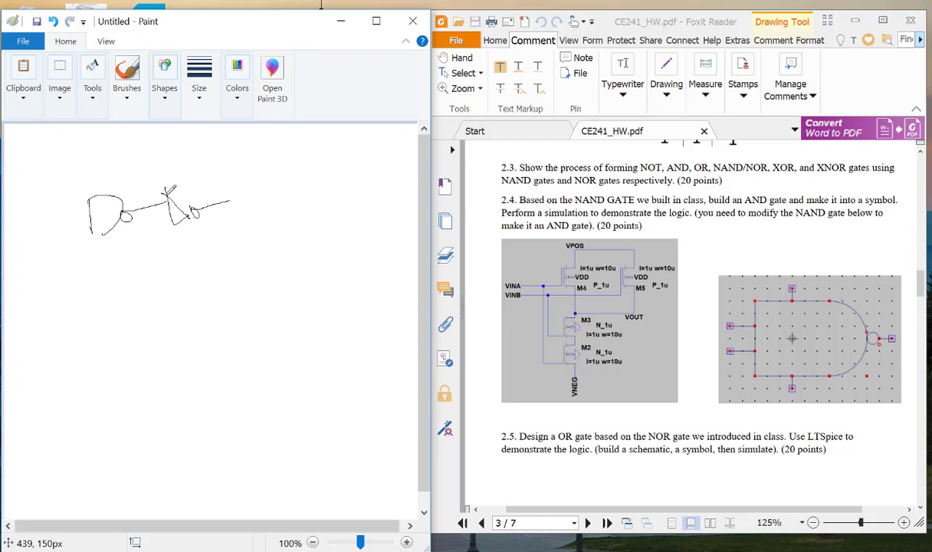
pyautogui.moveTo(61, 209)
pyautogui.mouseDown()
pyautogui.moveTo(80, 204)
pyautogui.moveTo(61, 229)
pyautogui.moveTo(38, 216)
pyautogui.moveTo(46, 230)
pyautogui.mouseUp()
pyautogui.moveTo(52, 250); pyautogui.dragTo(55, 268)
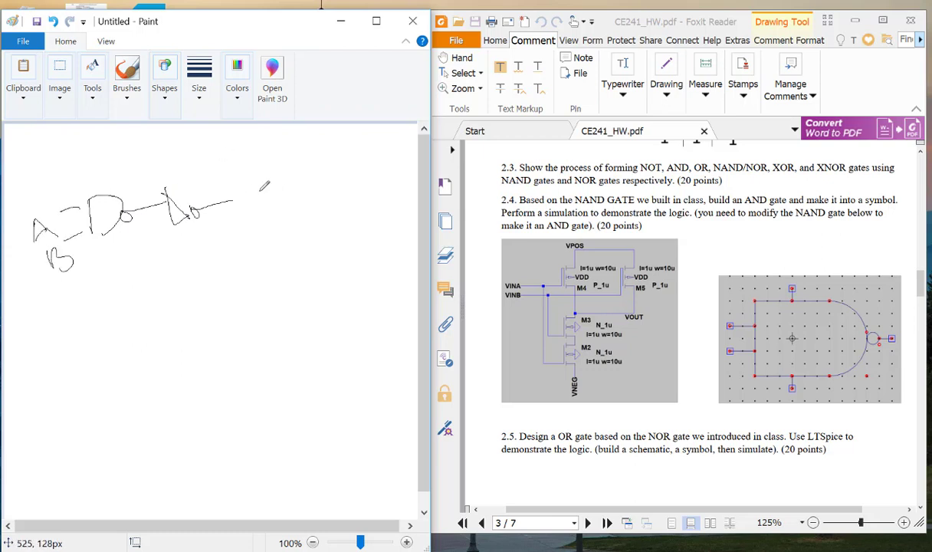
pyautogui.moveTo(250, 215)
pyautogui.mouseDown()
pyautogui.moveTo(255, 182)
pyautogui.moveTo(267, 201)
pyautogui.moveTo(288, 177)
pyautogui.moveTo(278, 211)
pyautogui.mouseUp()
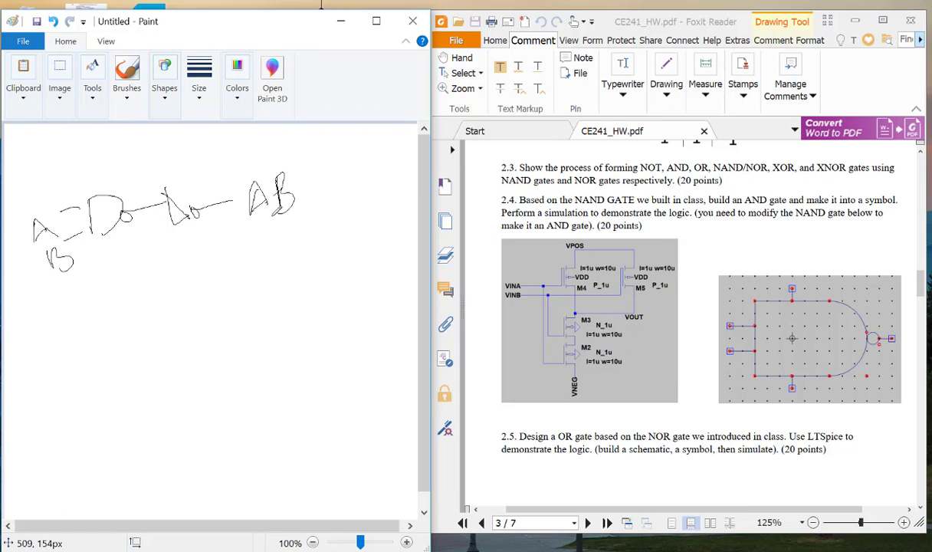
# Step: Underline the gate chain twice, circle it, and draw an X beneath
pyautogui.moveTo(94, 262); pyautogui.dragTo(198, 226)
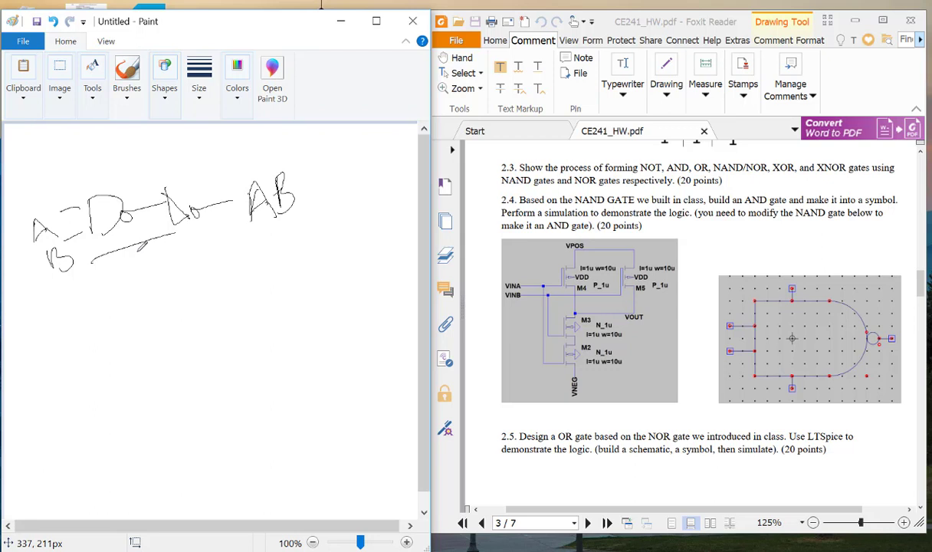
pyautogui.moveTo(97, 280); pyautogui.dragTo(197, 245)
pyautogui.moveTo(167, 190); pyautogui.dragTo(184, 214)
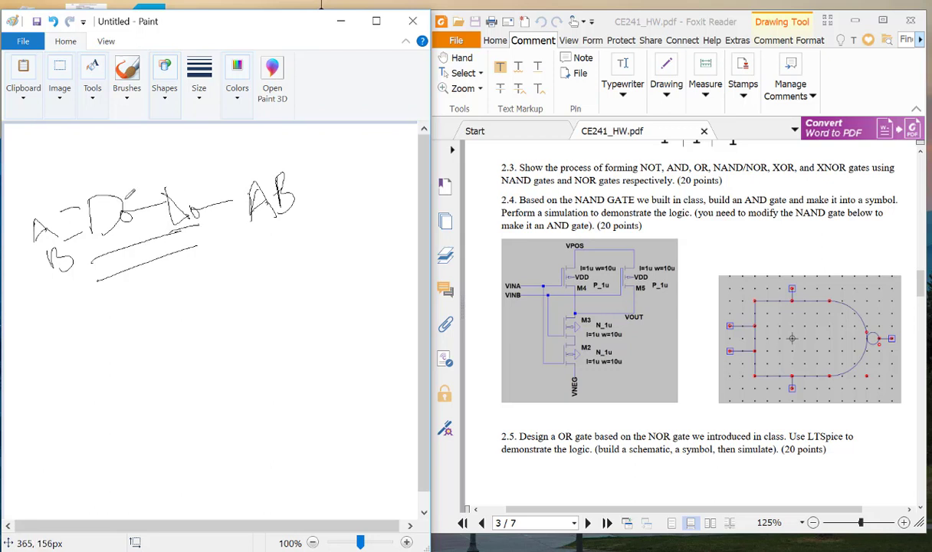
pyautogui.moveTo(97, 171)
pyautogui.mouseDown()
pyautogui.moveTo(140, 297)
pyautogui.moveTo(180, 186)
pyautogui.moveTo(104, 188)
pyautogui.mouseUp()
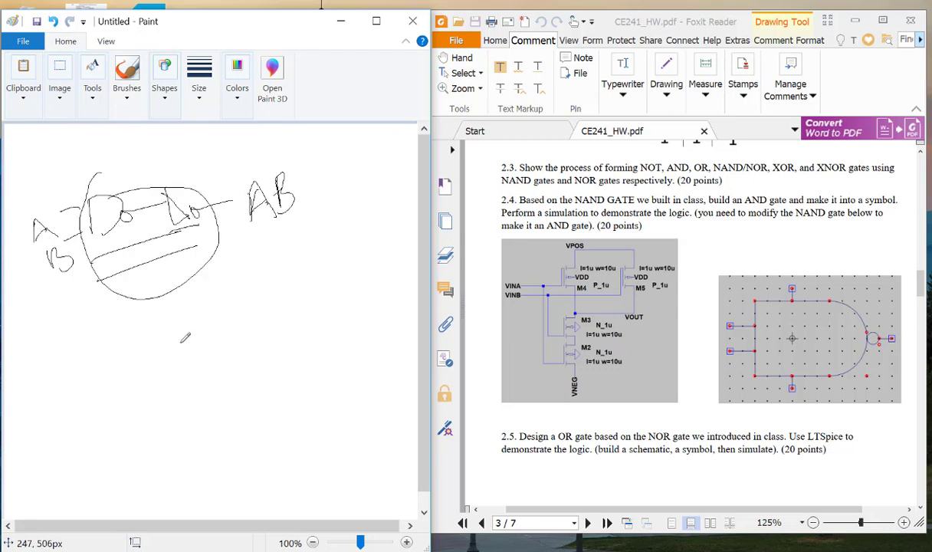
pyautogui.moveTo(128, 393); pyautogui.dragTo(203, 321)
pyautogui.moveTo(129, 313); pyautogui.dragTo(231, 375)
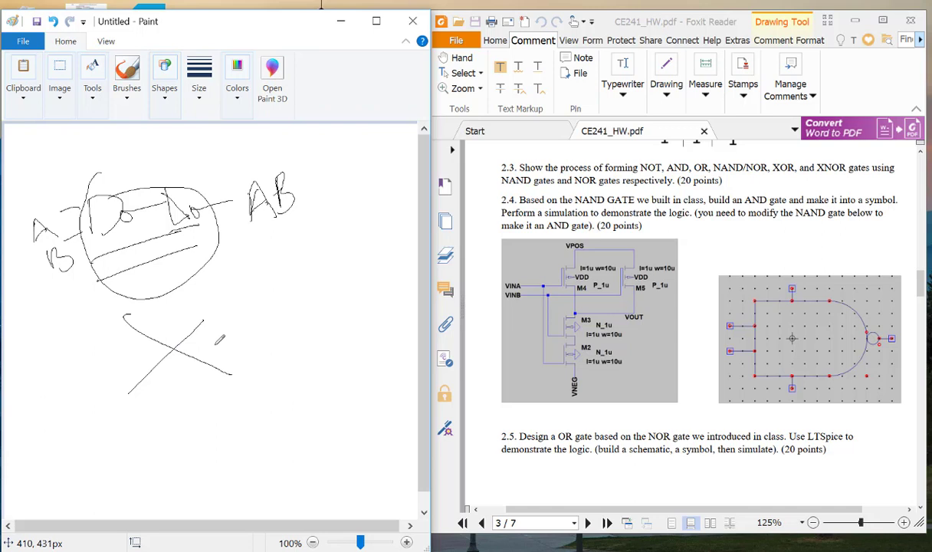
# Step: Scroll the PDF back up to page 2's circuits (a)–(c) and question 2.2's gate list
pyautogui.scroll(-3, 697, 367)
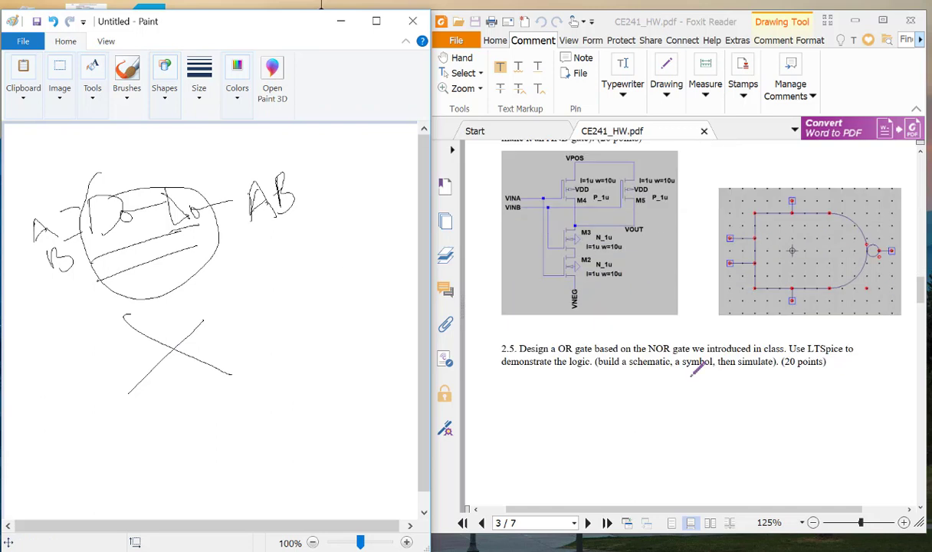
pyautogui.scroll(-3, 697, 369)
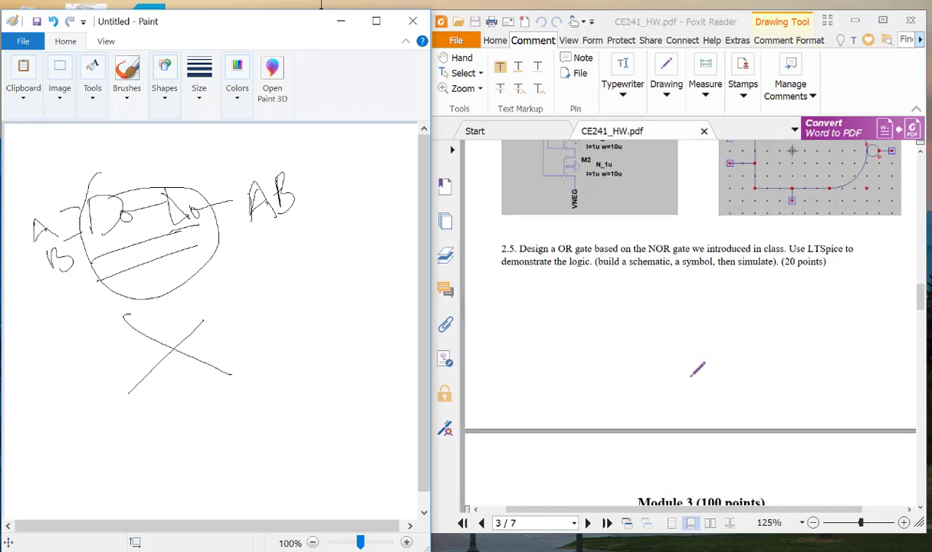
pyautogui.scroll(6, 546, 234)
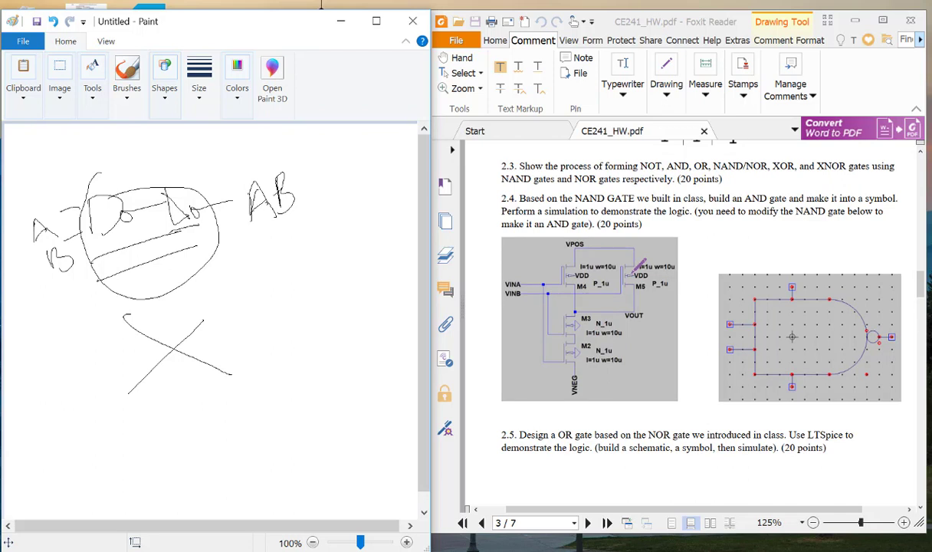
pyautogui.scroll(1, 690, 306)
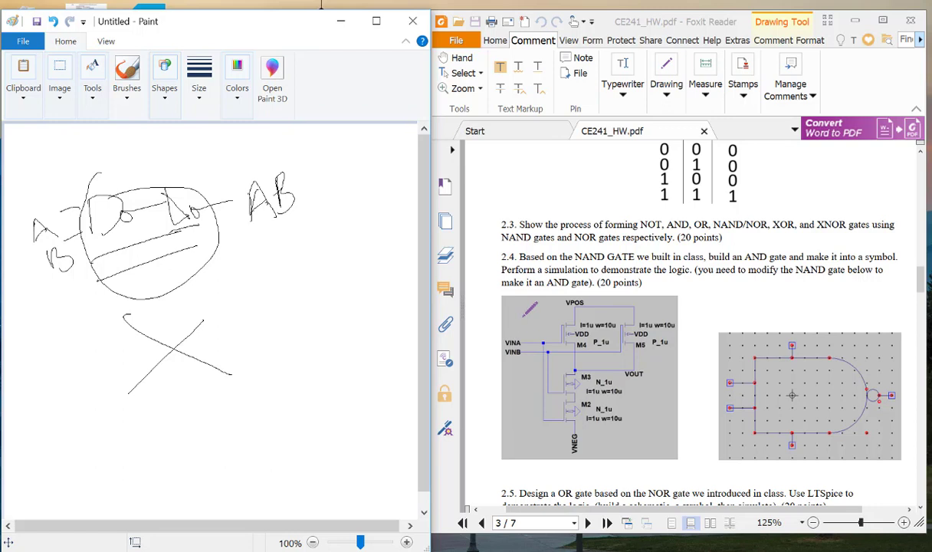
pyautogui.scroll(-3, 574, 302)
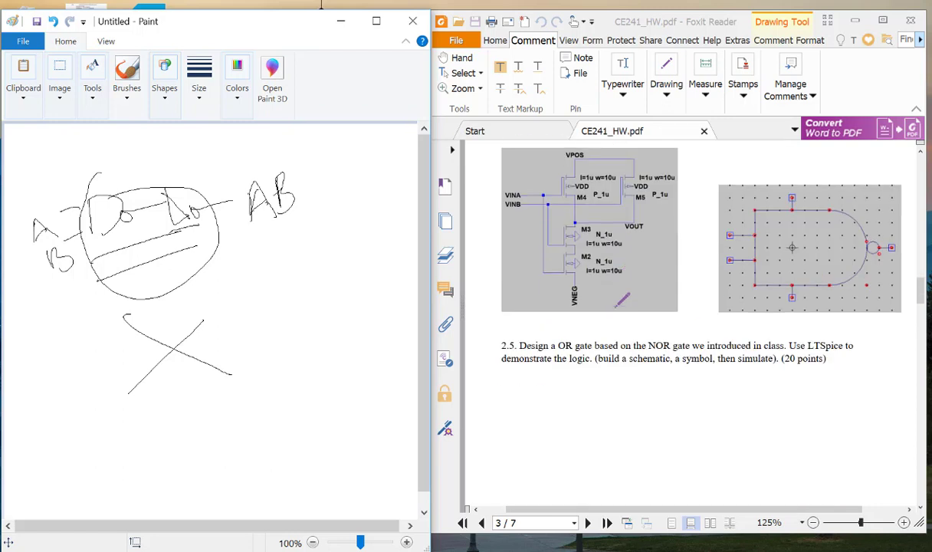
pyautogui.scroll(2, 624, 295)
pyautogui.scroll(1, 624, 295)
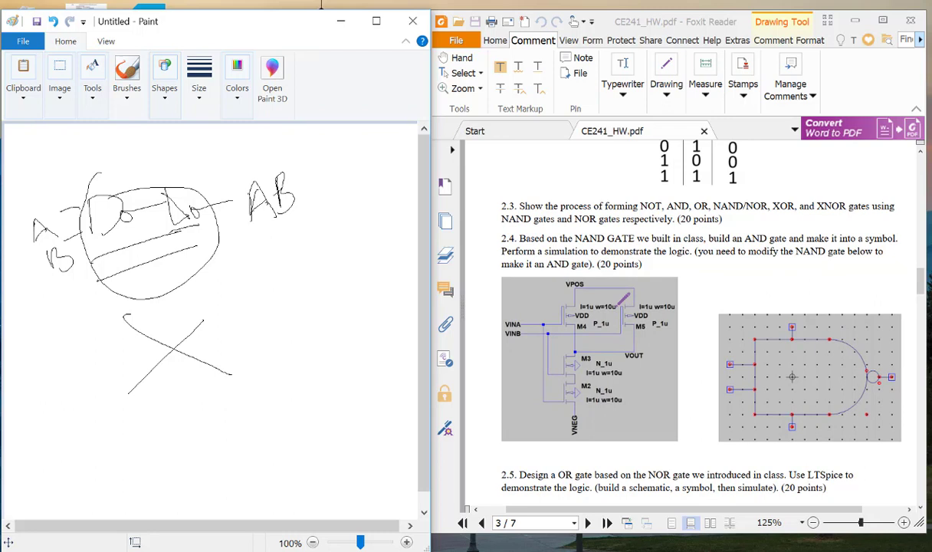
pyautogui.scroll(3, 623, 298)
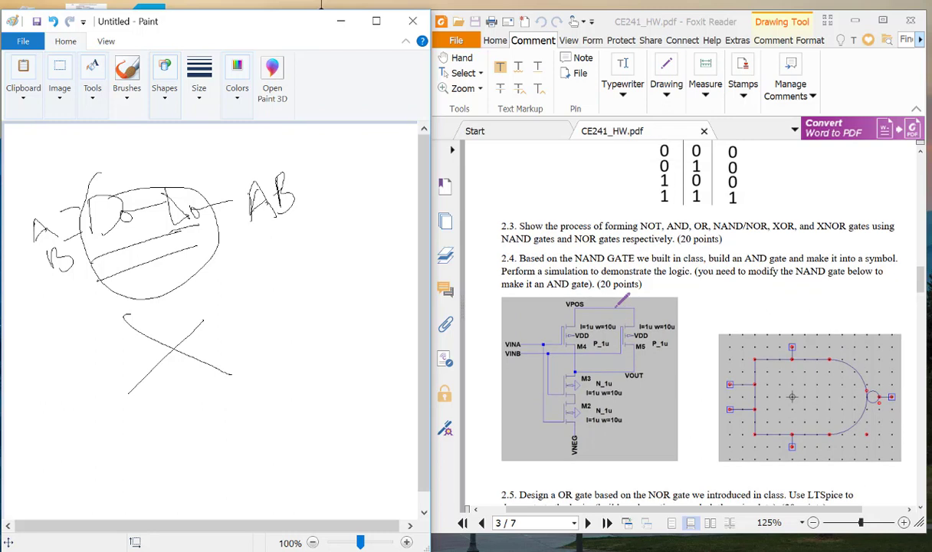
pyautogui.scroll(2, 623, 299)
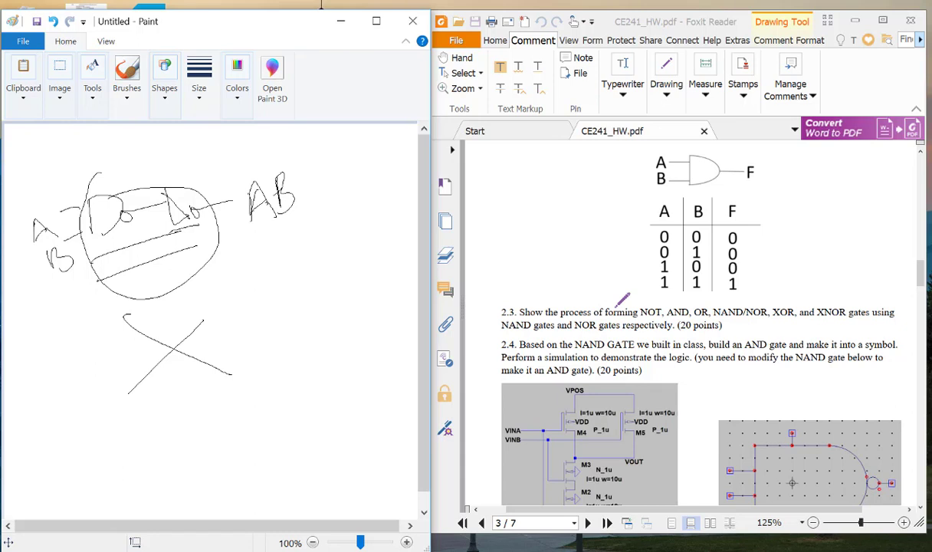
pyautogui.scroll(12, 623, 298)
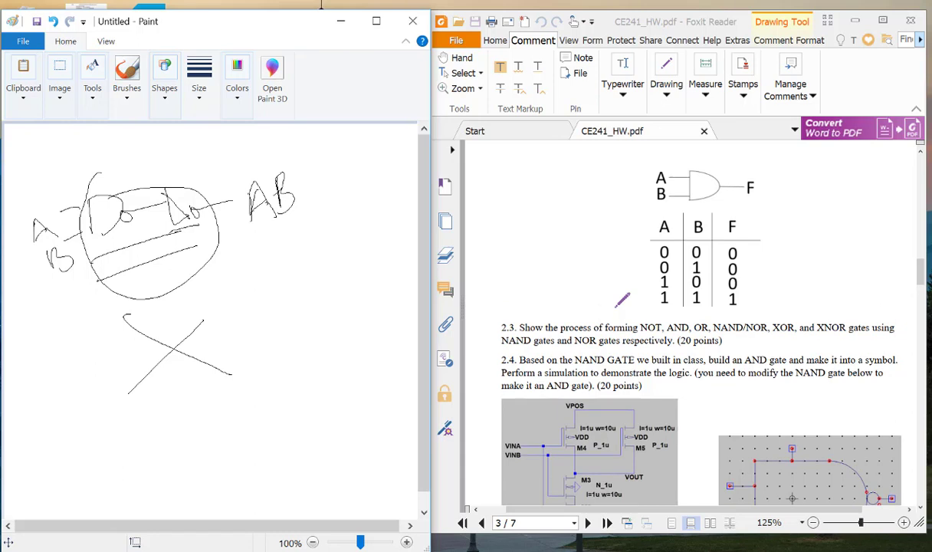
pyautogui.scroll(1, 623, 299)
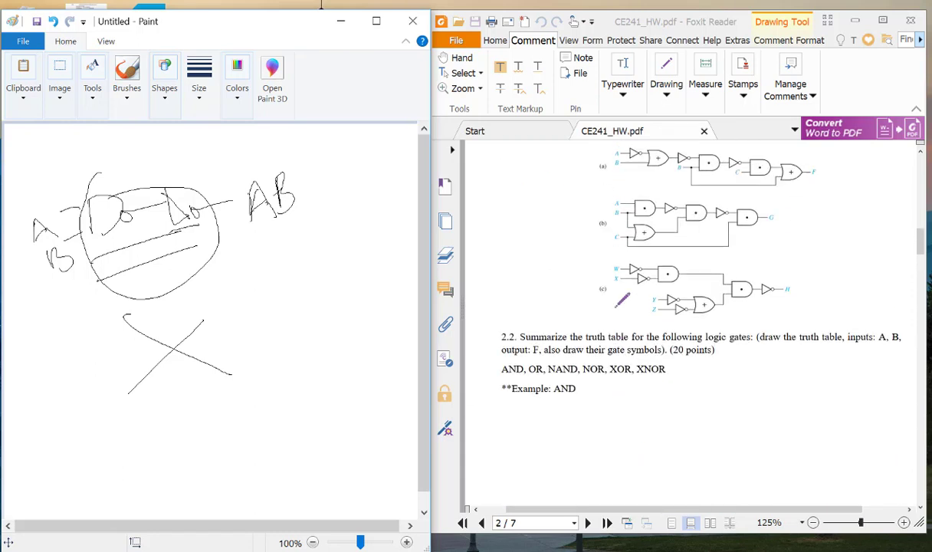